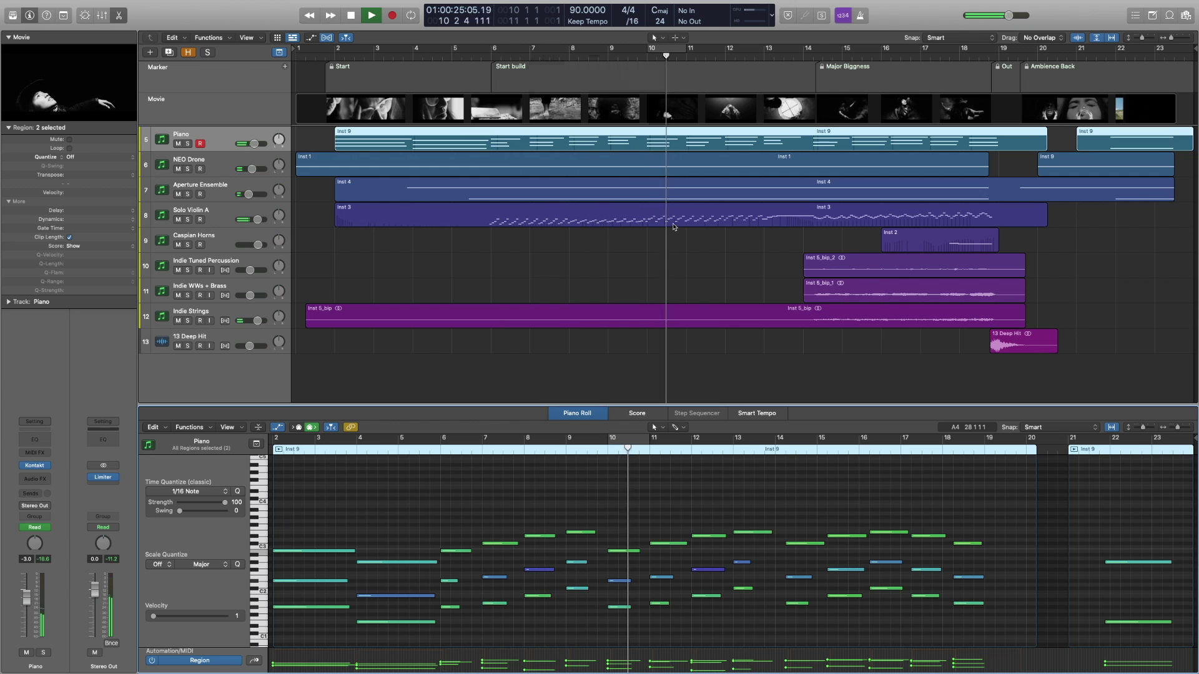
Inspect the Solo Violin A notes alongside the piano, followed by the Indie Tuned Percussion, WWs + Brass and Strings regions during playback.
shift+click(674, 227)
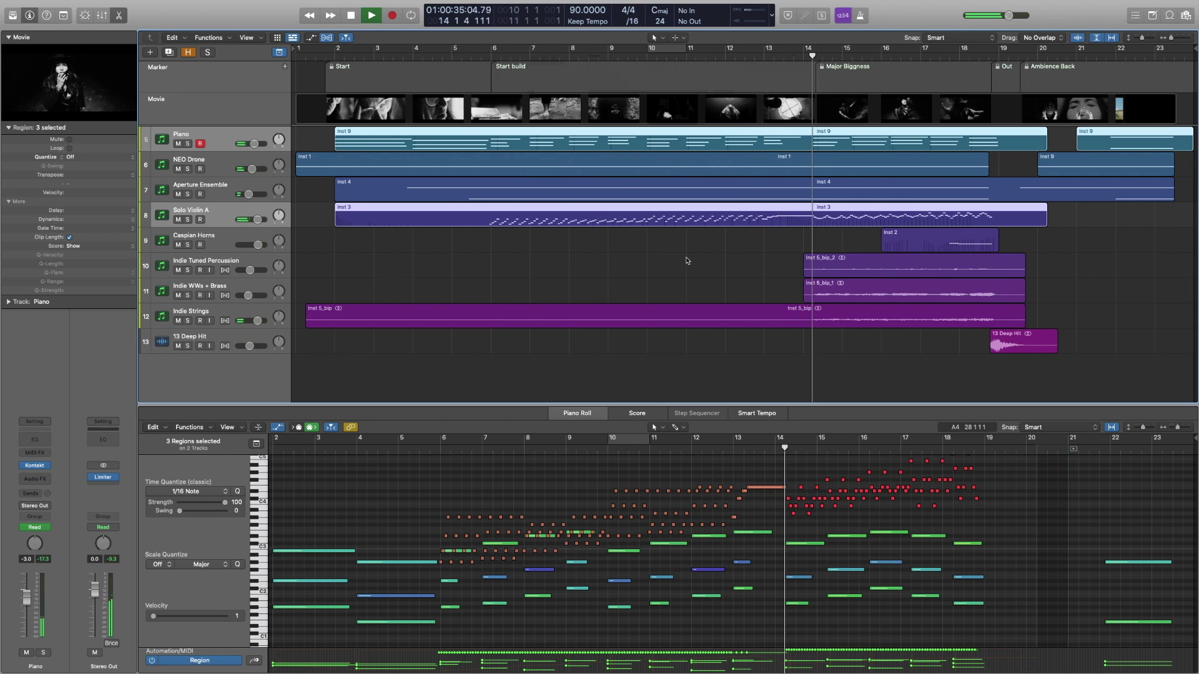
click(857, 270)
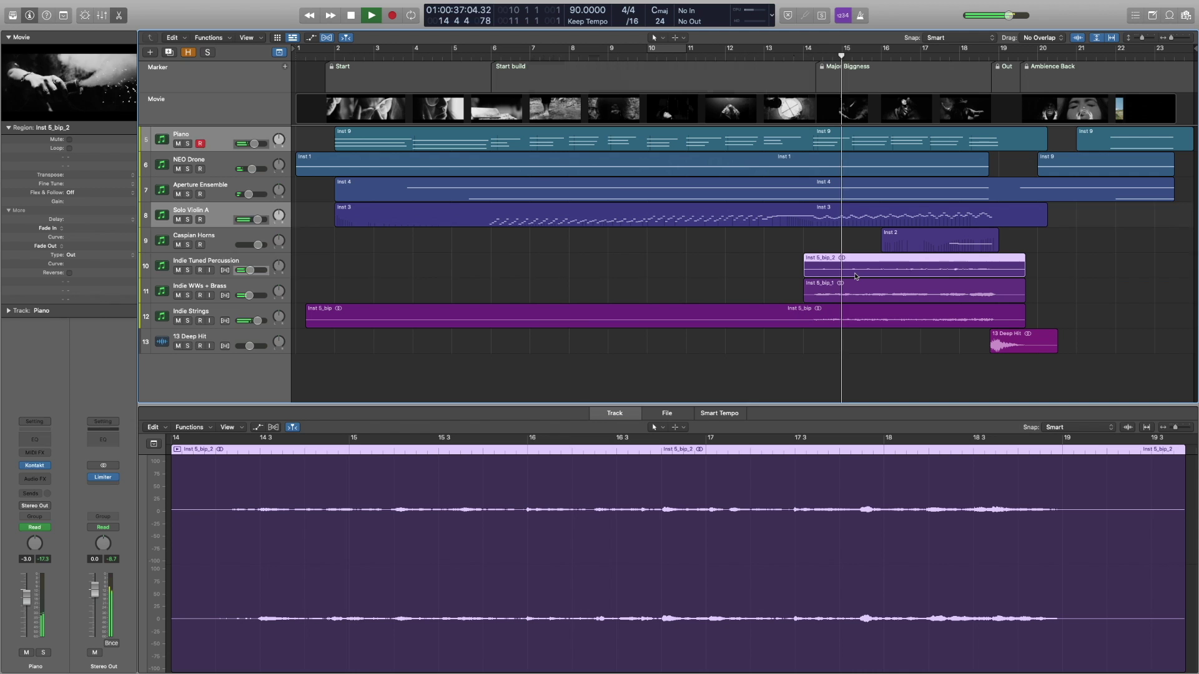
click(865, 291)
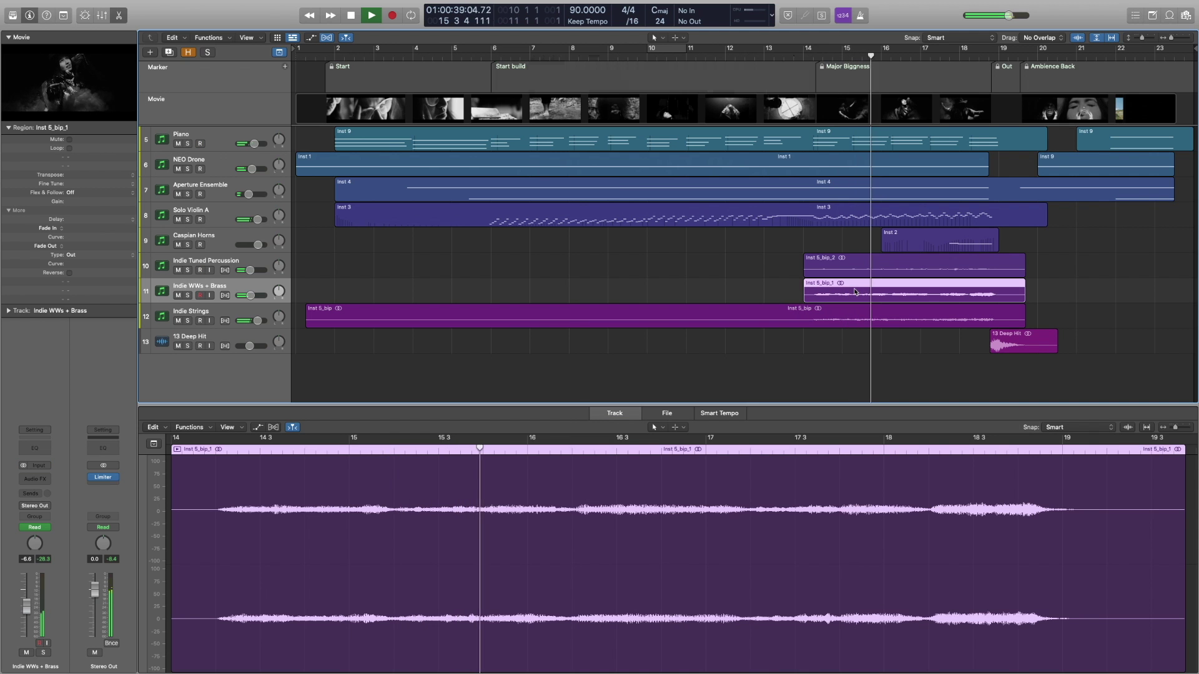
click(870, 311)
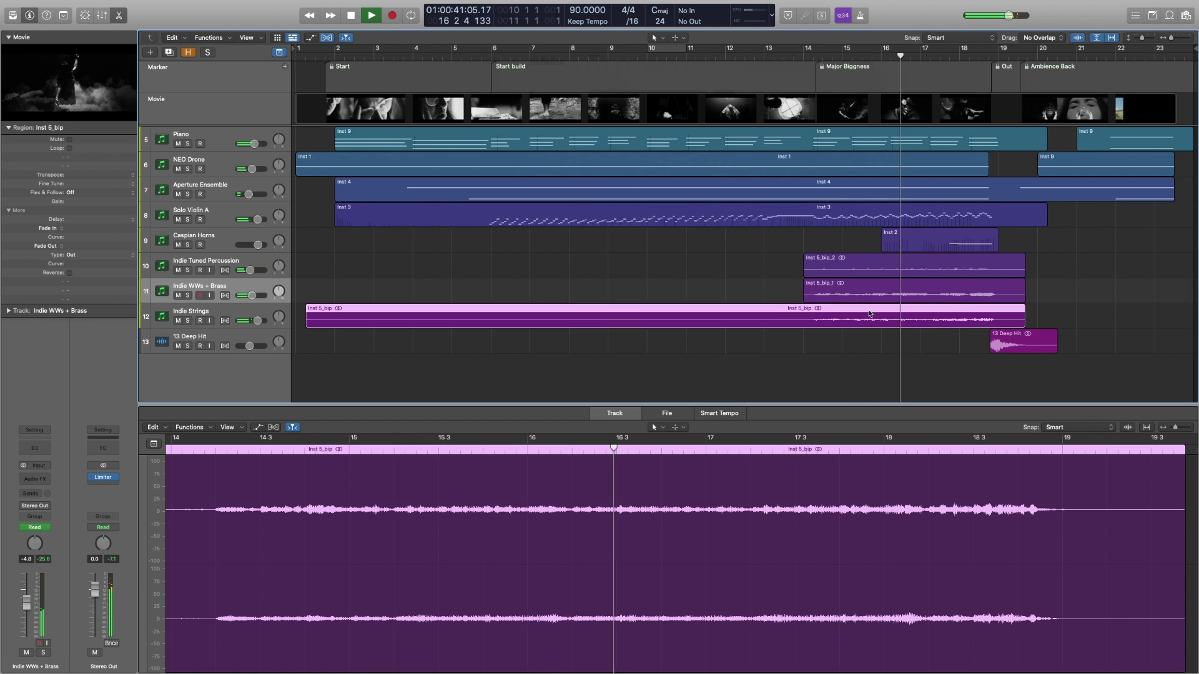
Inspect the Solo Violin A and Caspian Horns notes together, followed by the 13 Deep Hit audio region.
click(954, 220)
shift+click(962, 241)
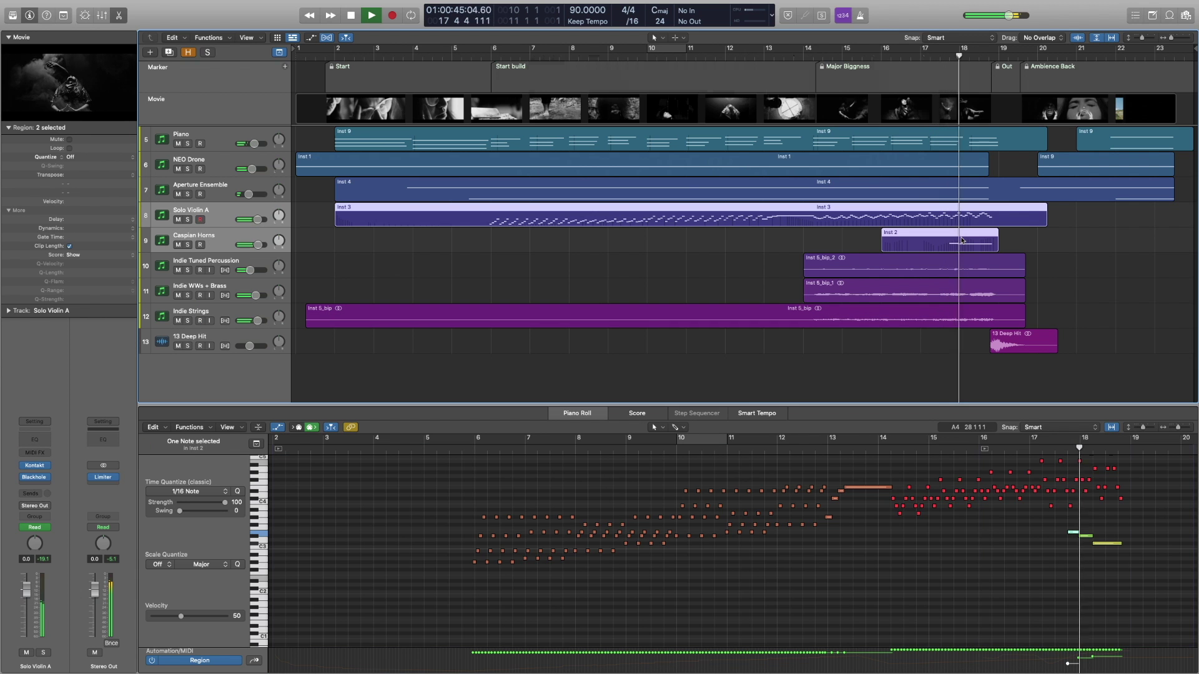
click(1020, 342)
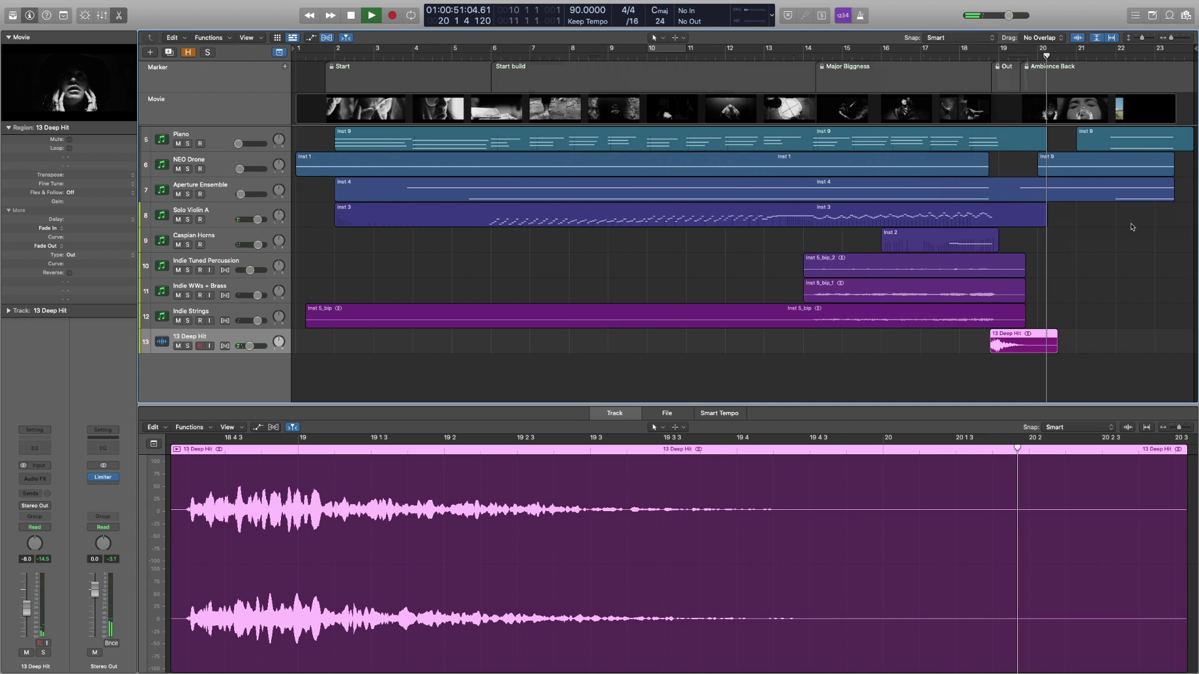
Inspect the closing Piano, NEO Drone and Aperture Ensemble regions, then deselect everything and close the editor.
drag(1057, 314, 1145, 152)
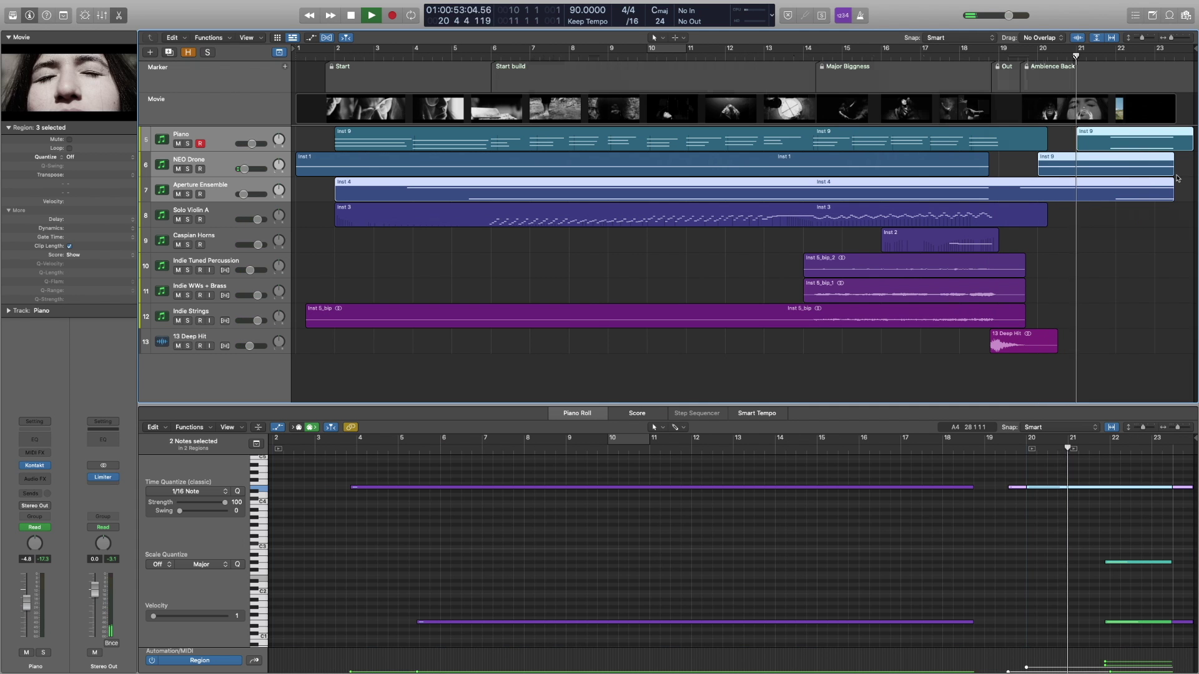
click(1149, 150)
click(1151, 149)
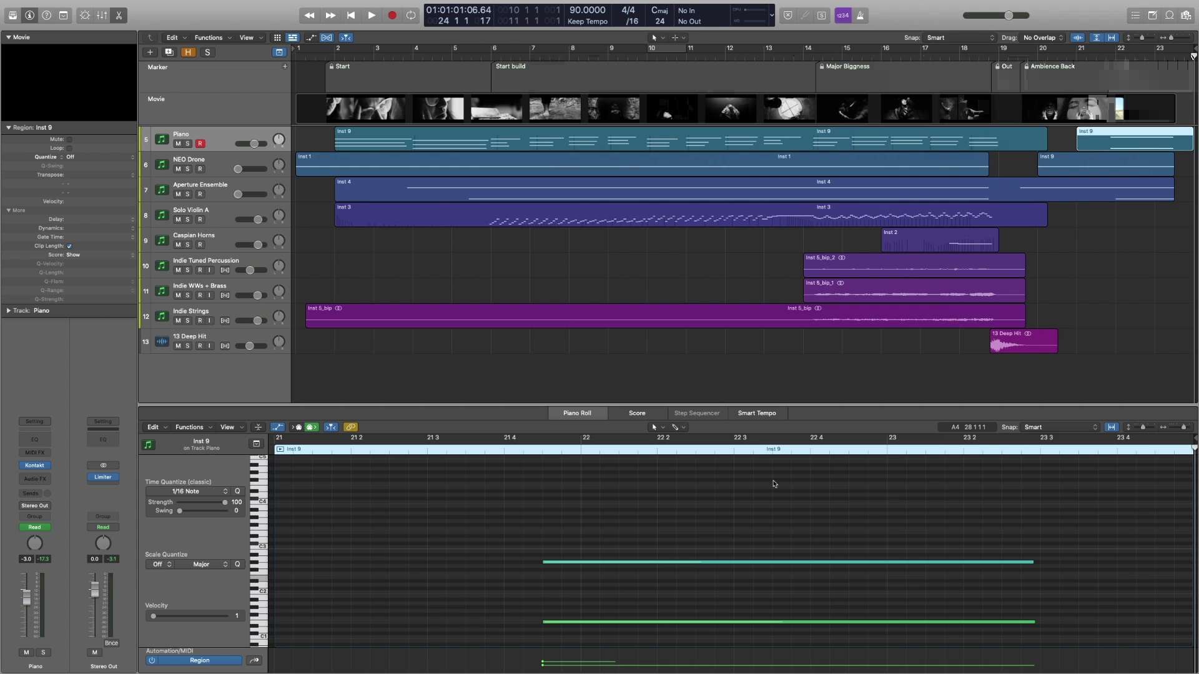
click(465, 371)
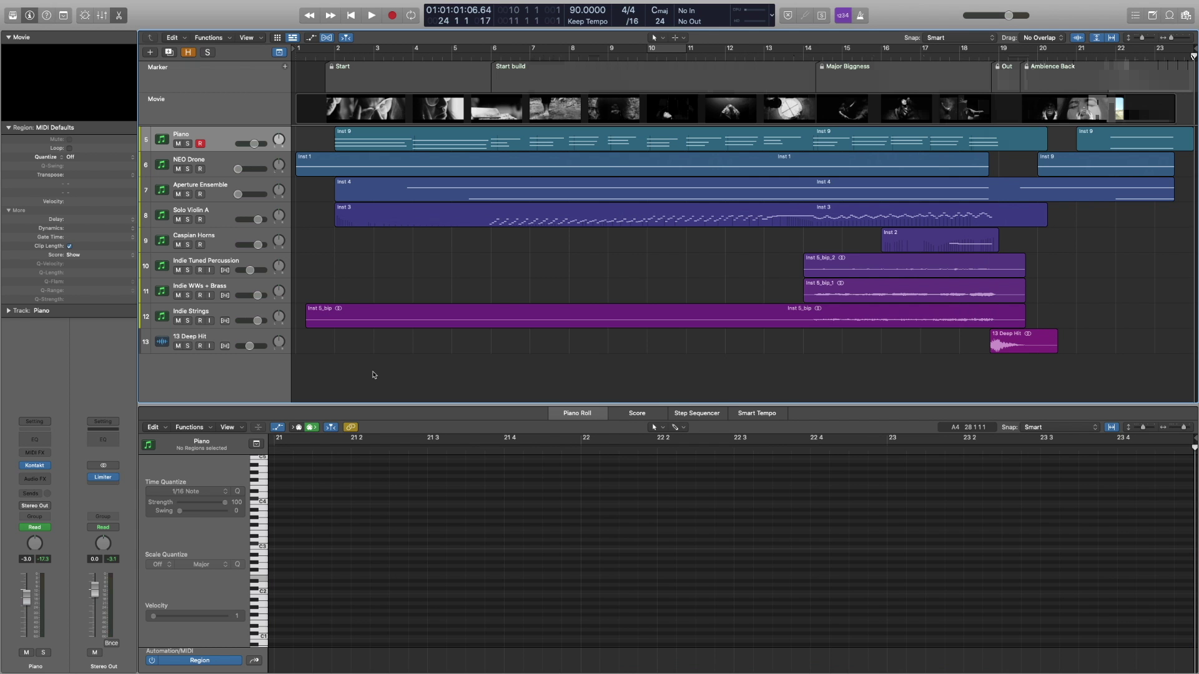
click(119, 15)
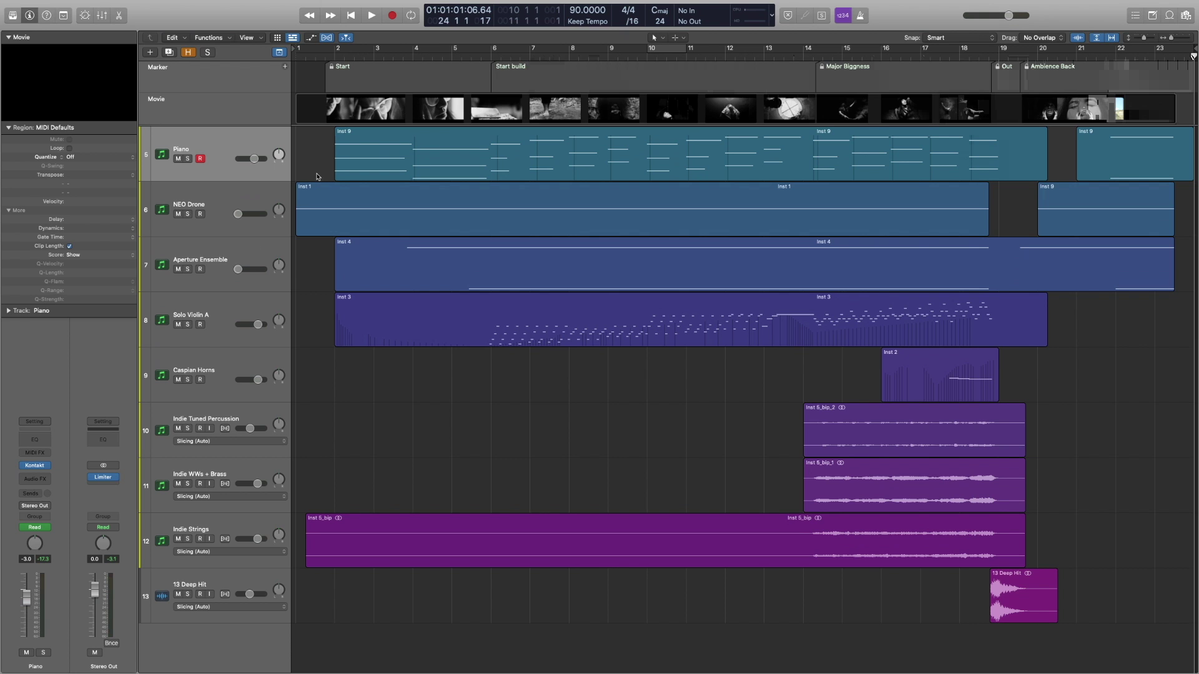
Show the movie in a separate window and close that window again.
double_click(123, 108)
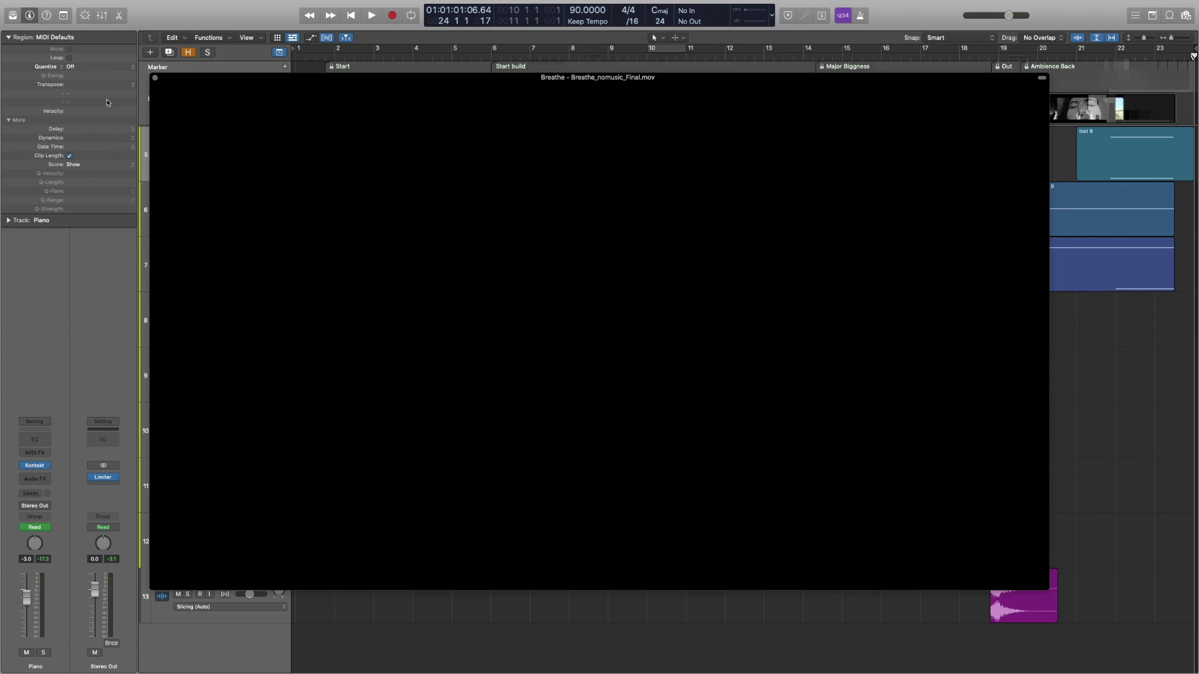
click(155, 77)
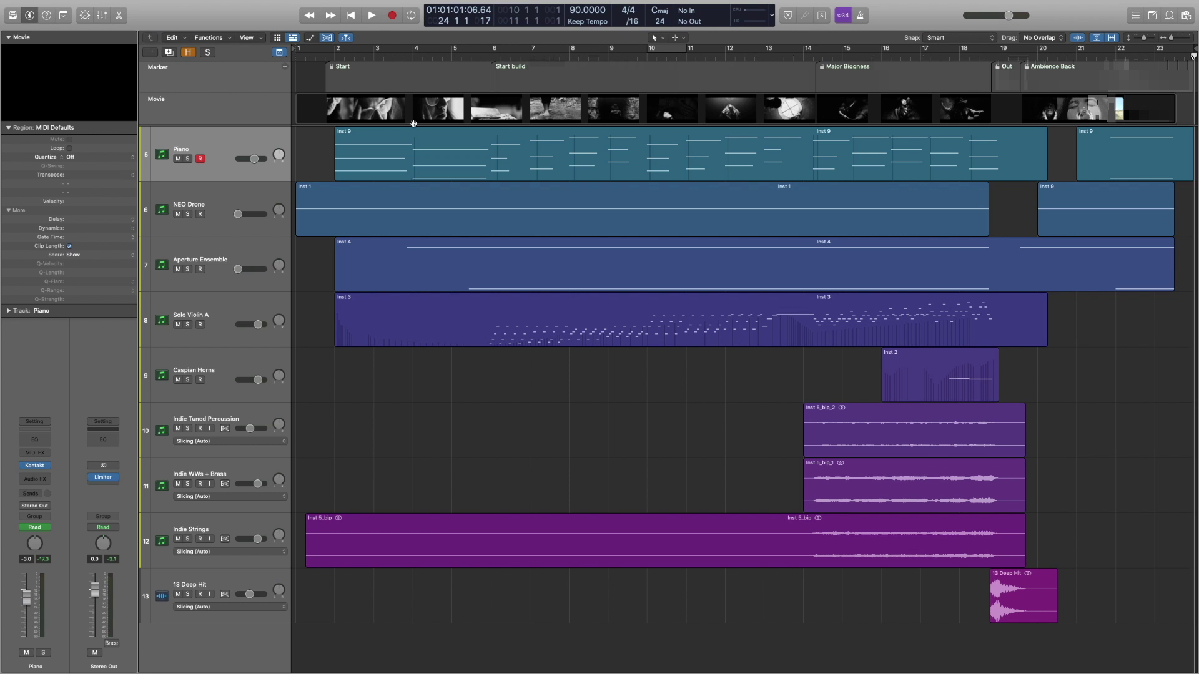
Reveal the hidden tracks, unmute and solo the Breathe_Temp_Final track, and play it from bar 2.
click(187, 52)
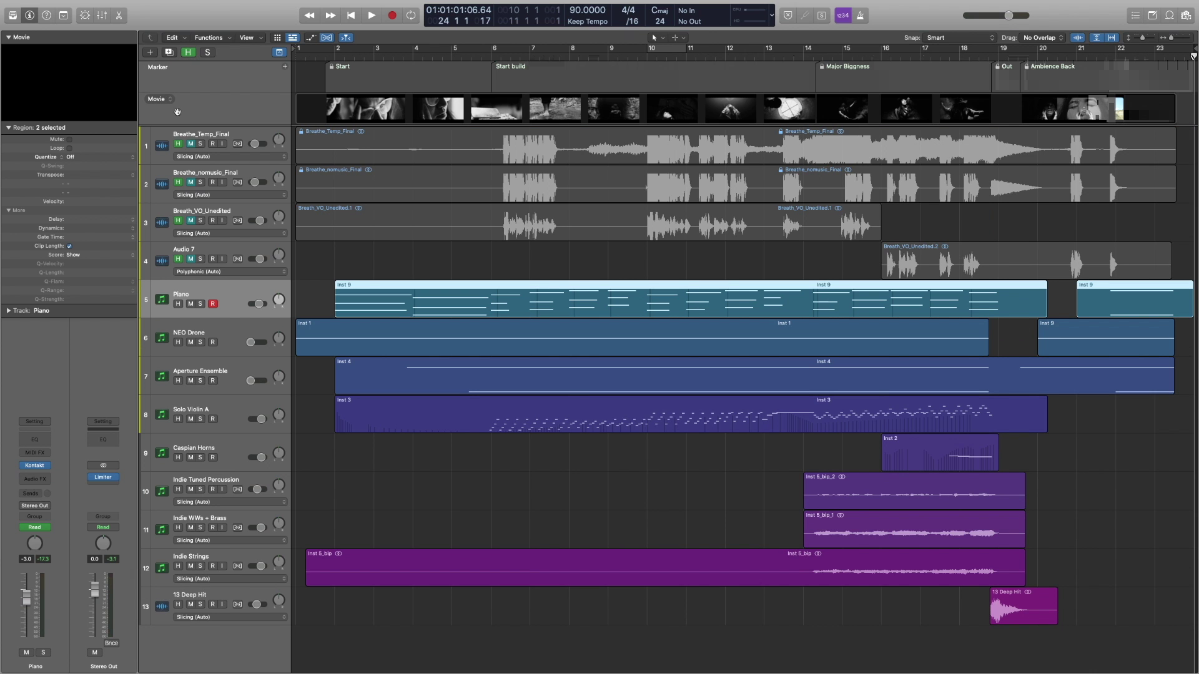
click(193, 145)
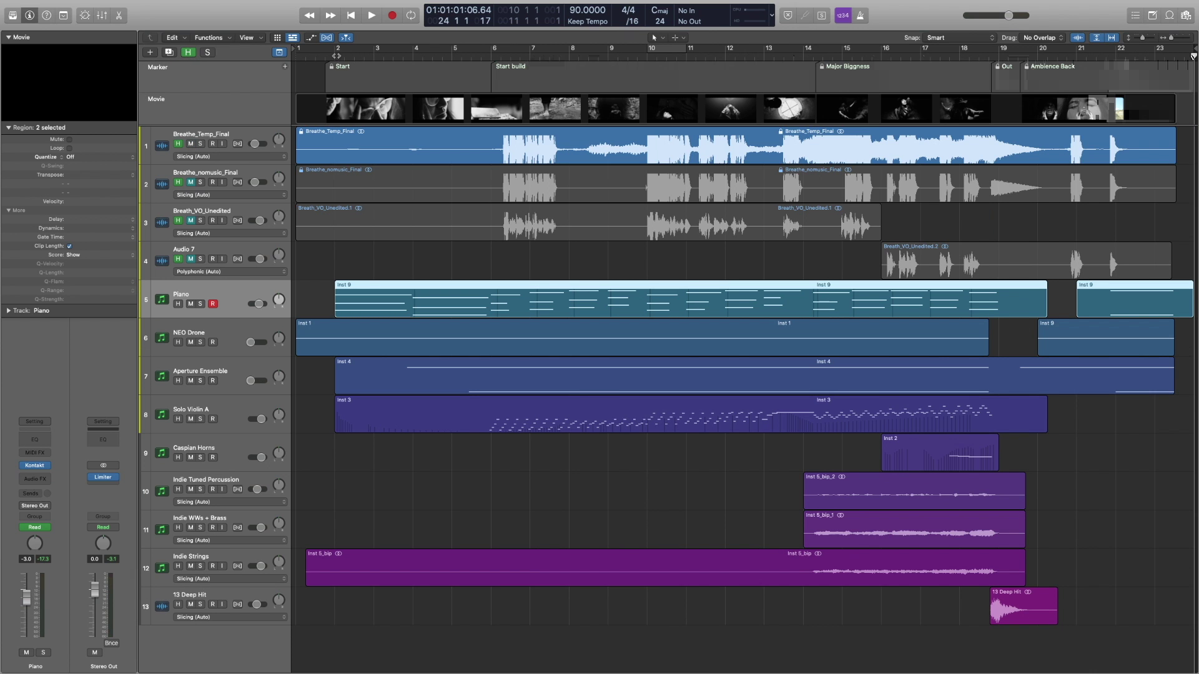
click(335, 53)
click(200, 144)
key(space)
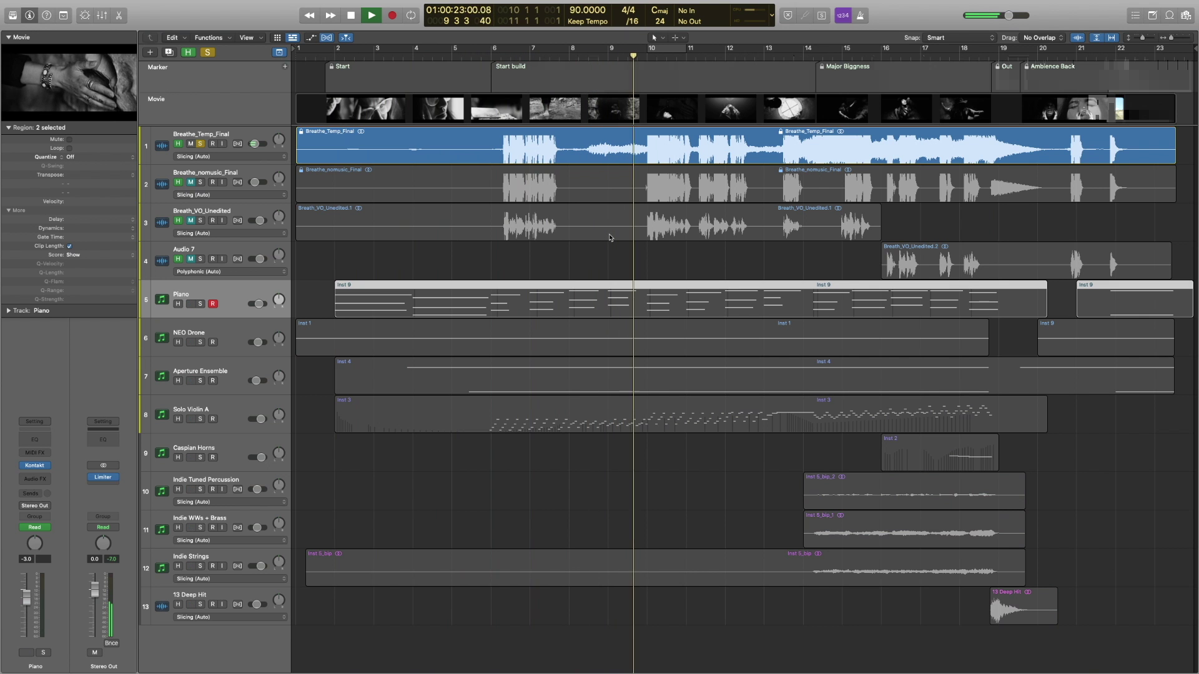
Unsolo and mute the Breathe_Temp_Final track, and stop playback.
click(200, 144)
click(190, 144)
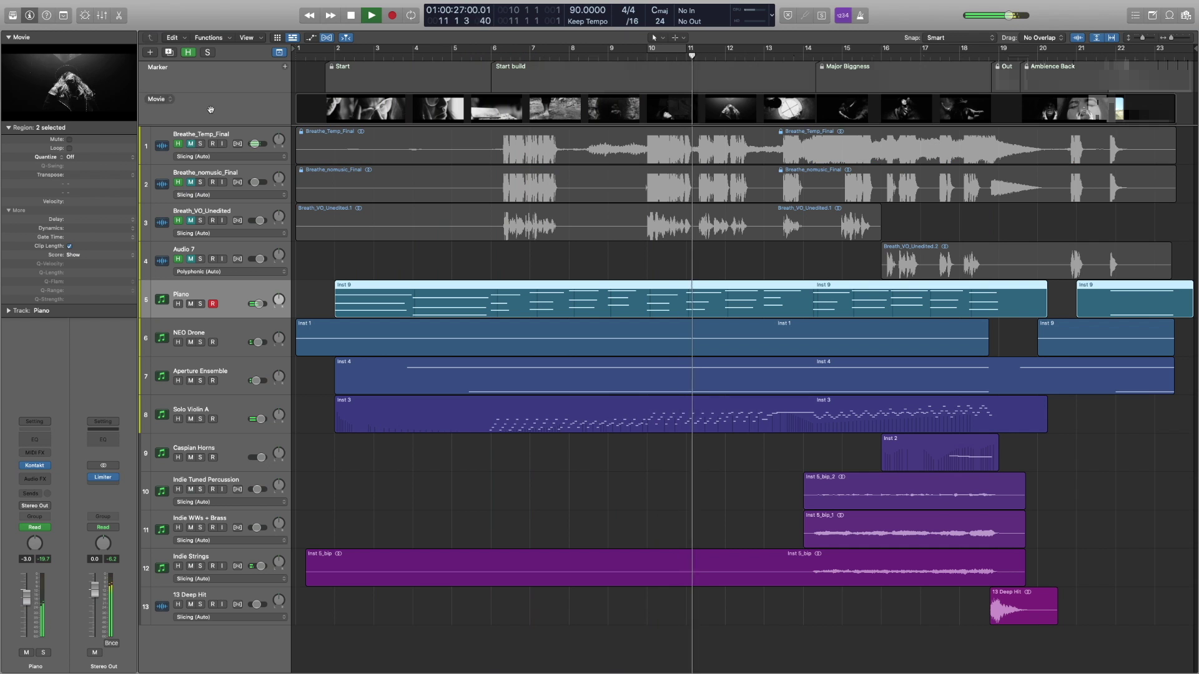
key(space)
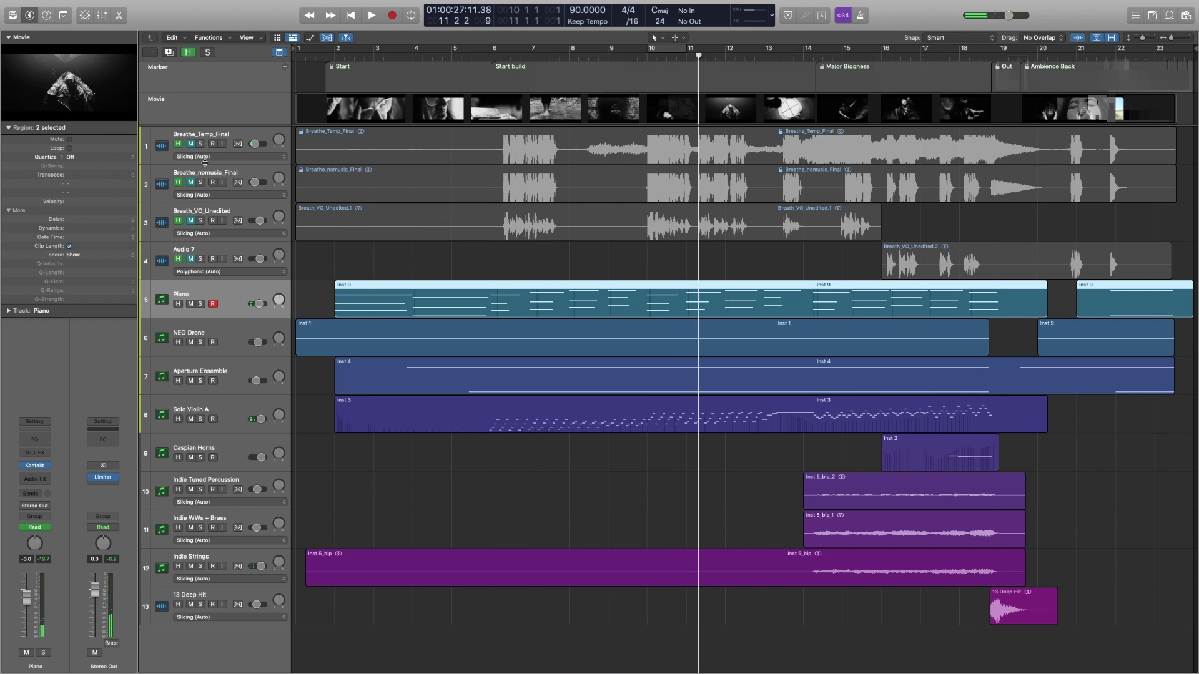
Solo the Breathe_Temp_Final track again and audition it from bar 9 and from the middle of bar 12.
click(605, 53)
click(201, 143)
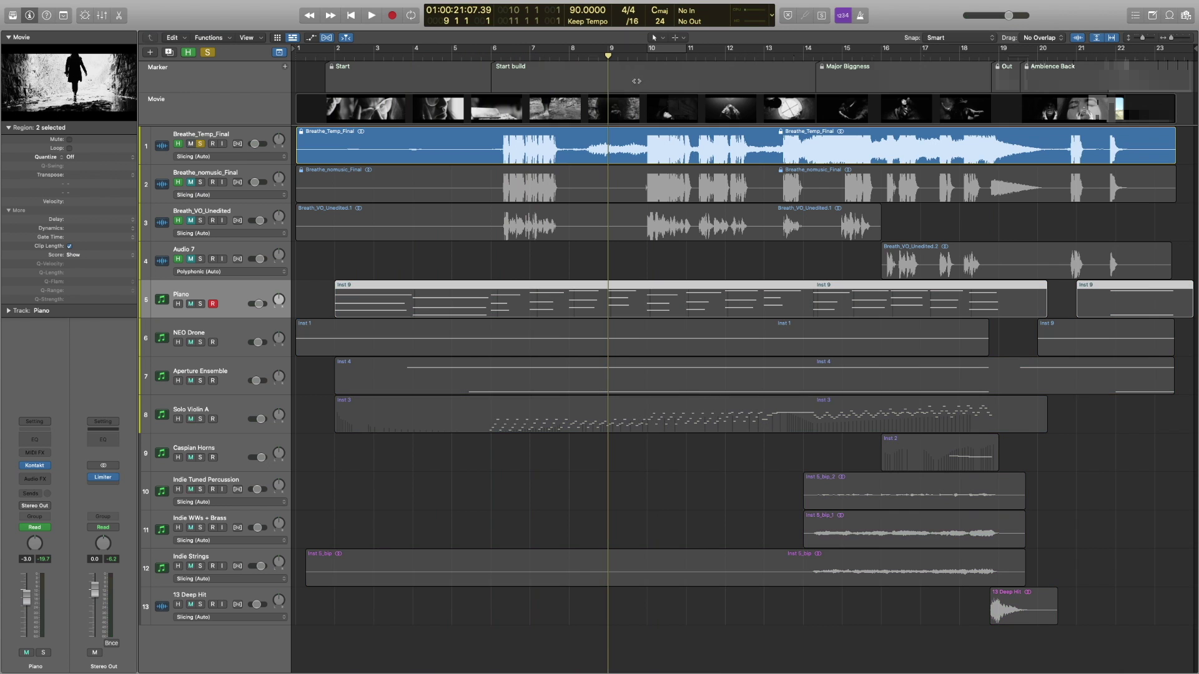
key(space)
click(747, 55)
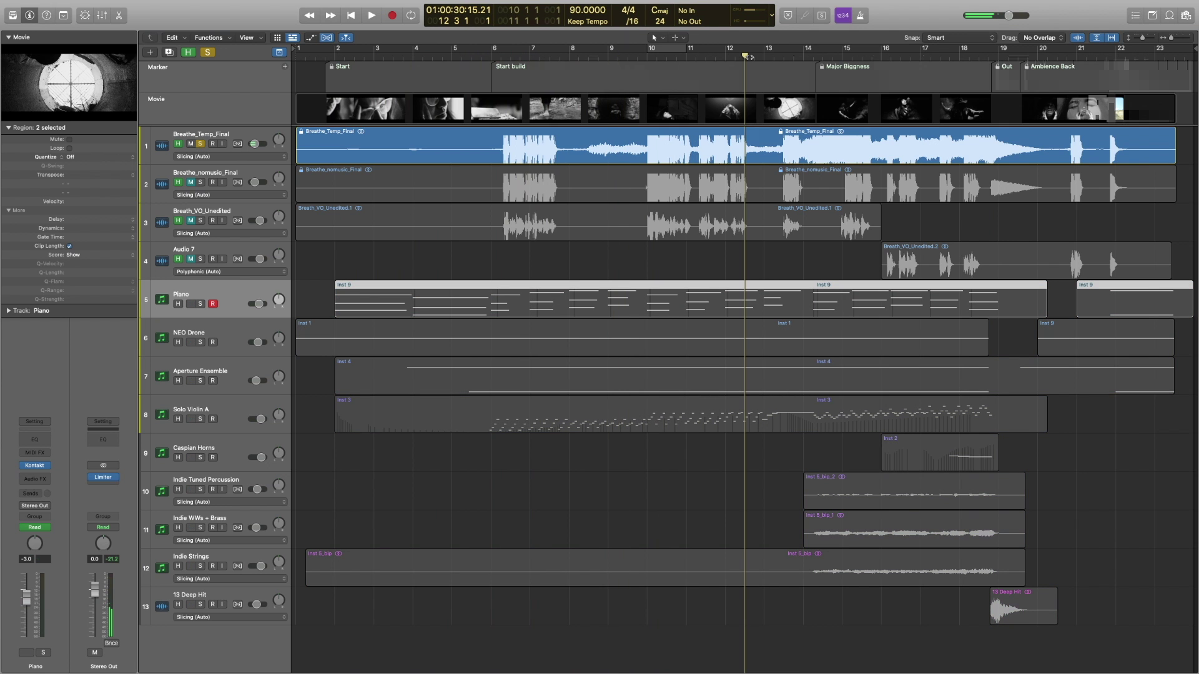
key(space)
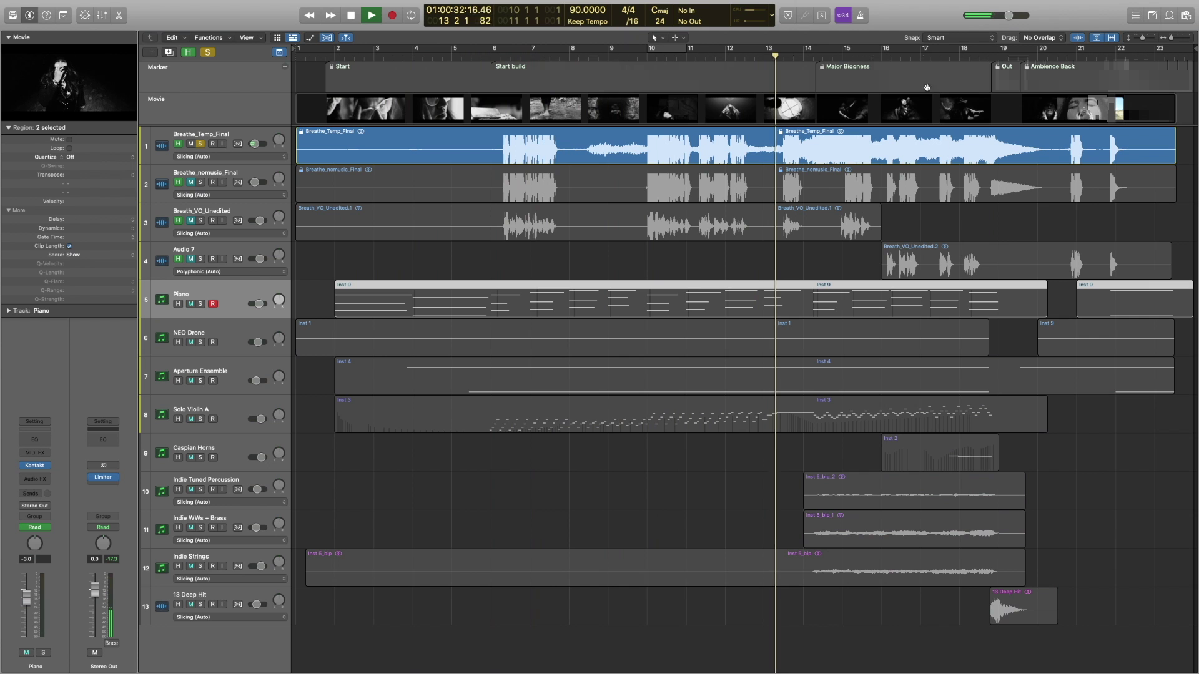
key(space)
Play the soloed temp track from about bar 15 while viewing the movie in a separate window, then close that window.
click(861, 56)
key(space)
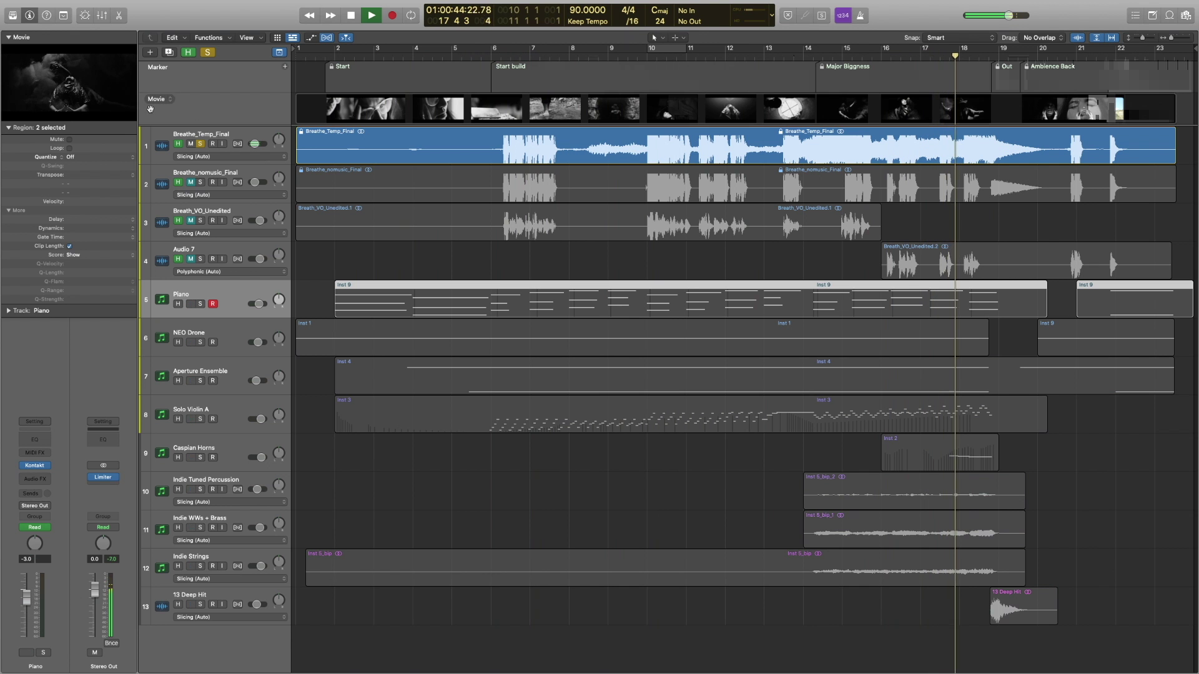
key(super+alt+m)
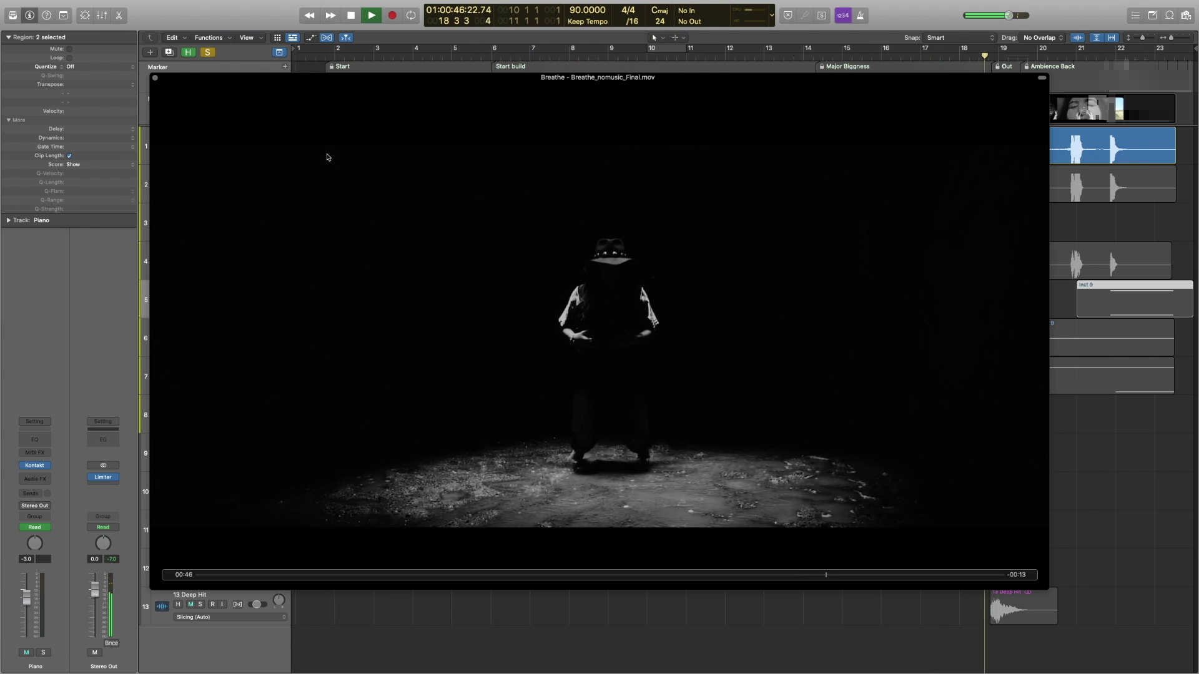
click(155, 78)
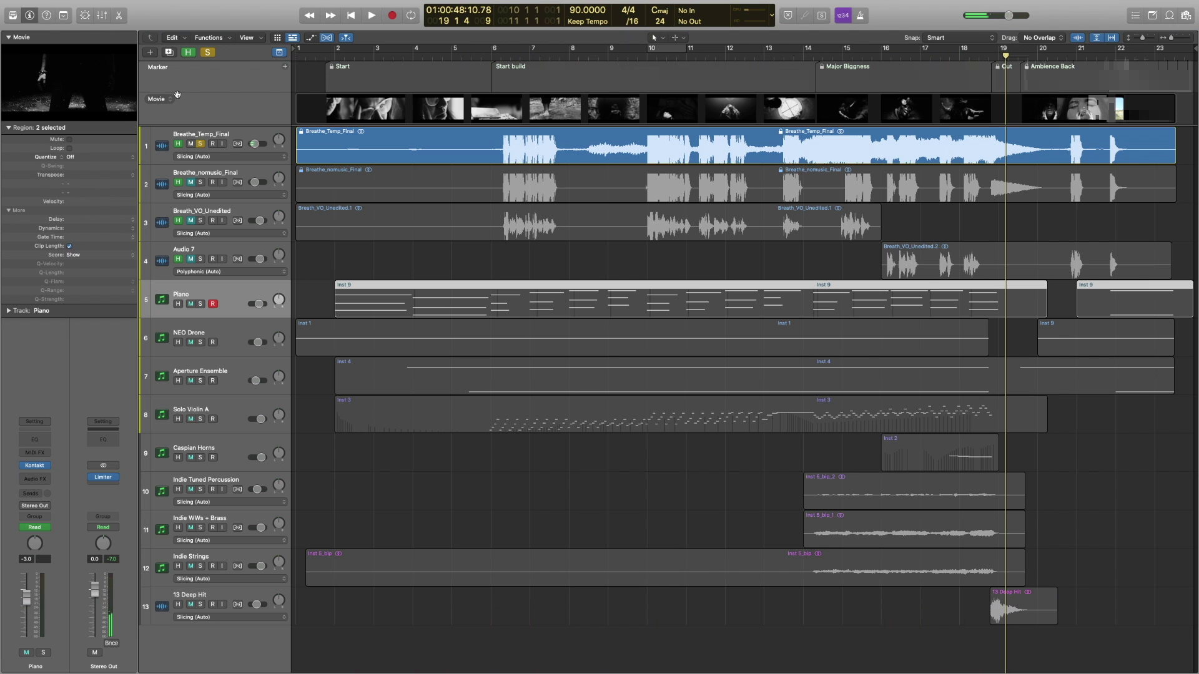
Turn off solo, mute the Breathe_Temp_Final track, hide the reference tracks again and clear the region selection.
click(209, 53)
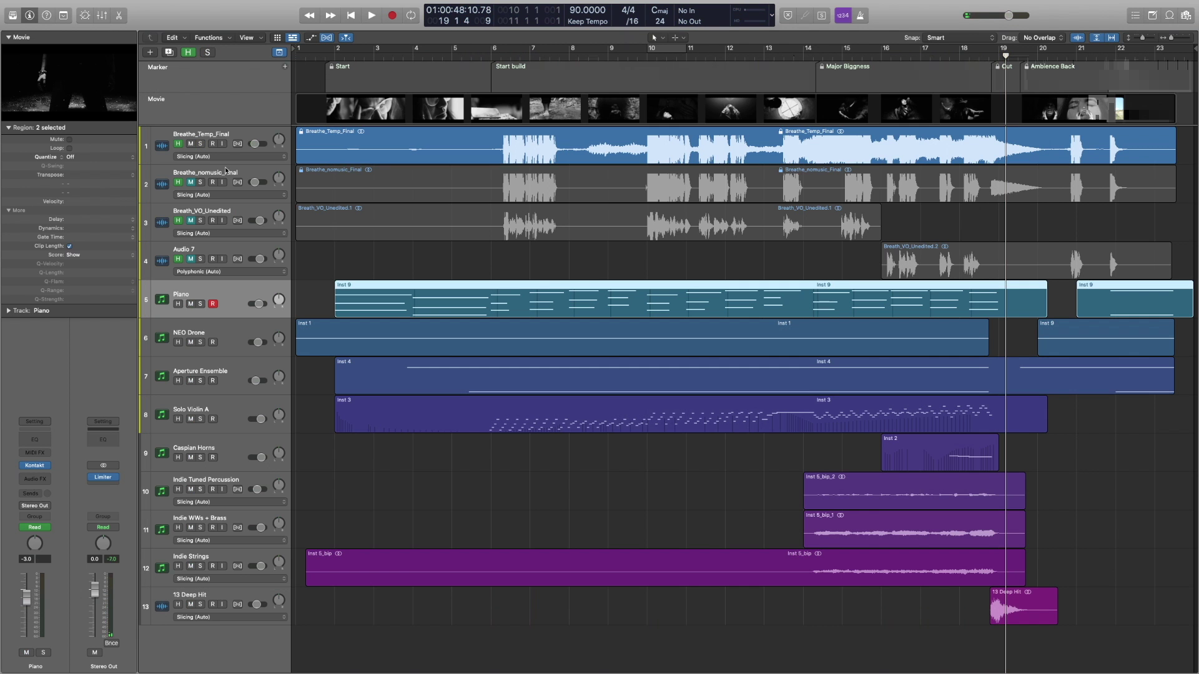
click(190, 144)
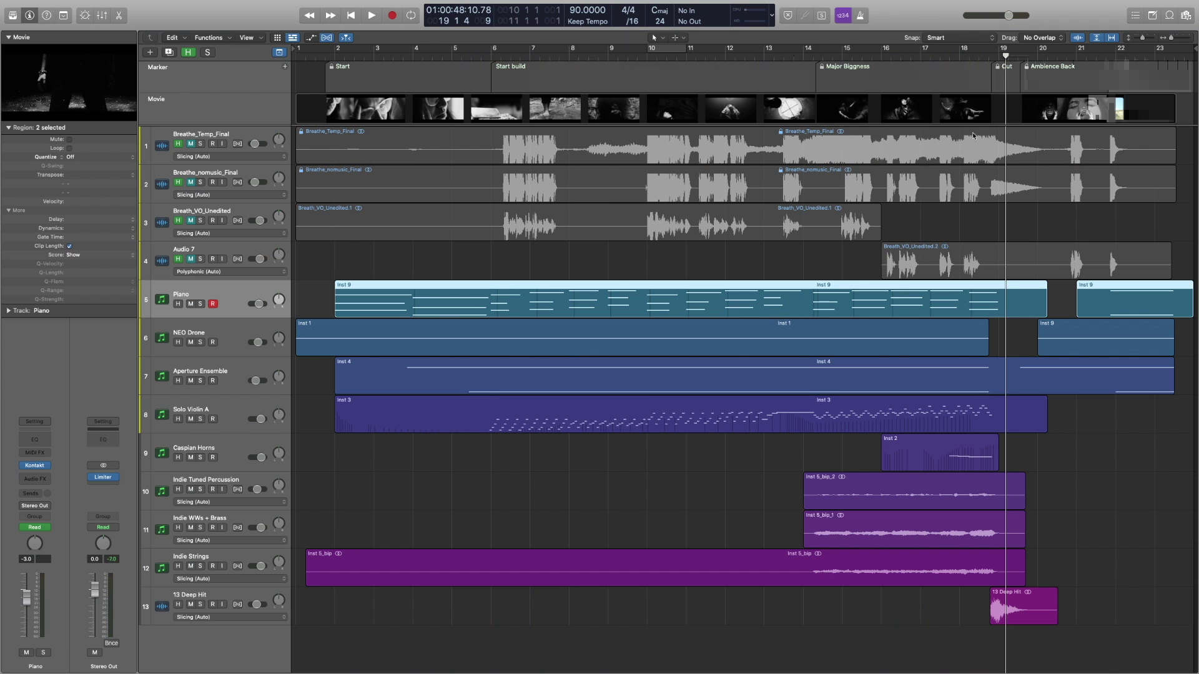
click(189, 54)
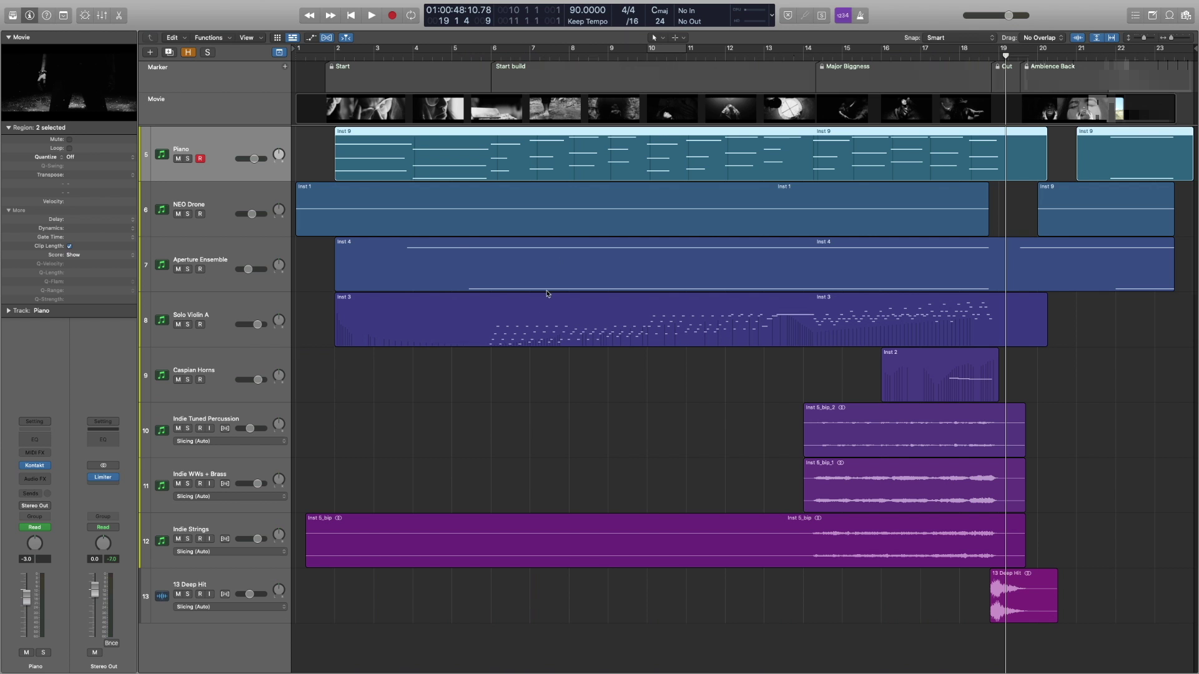
click(517, 373)
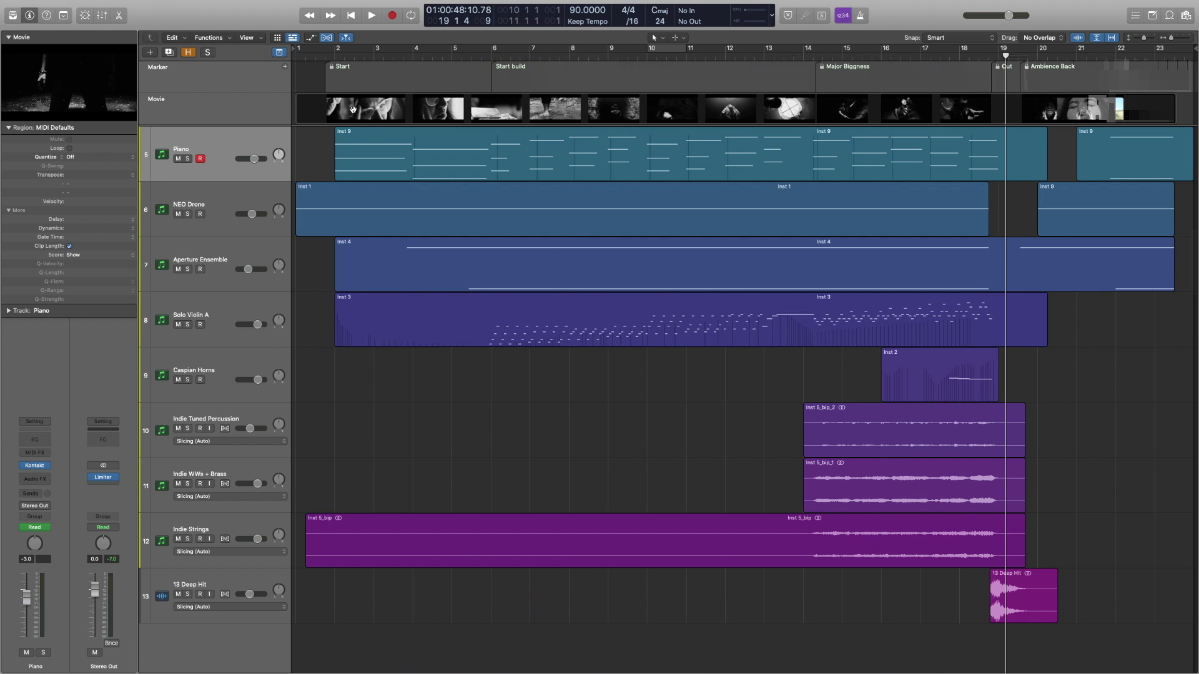
Solo the Piano track and audition it from bar 2.
click(335, 54)
click(186, 159)
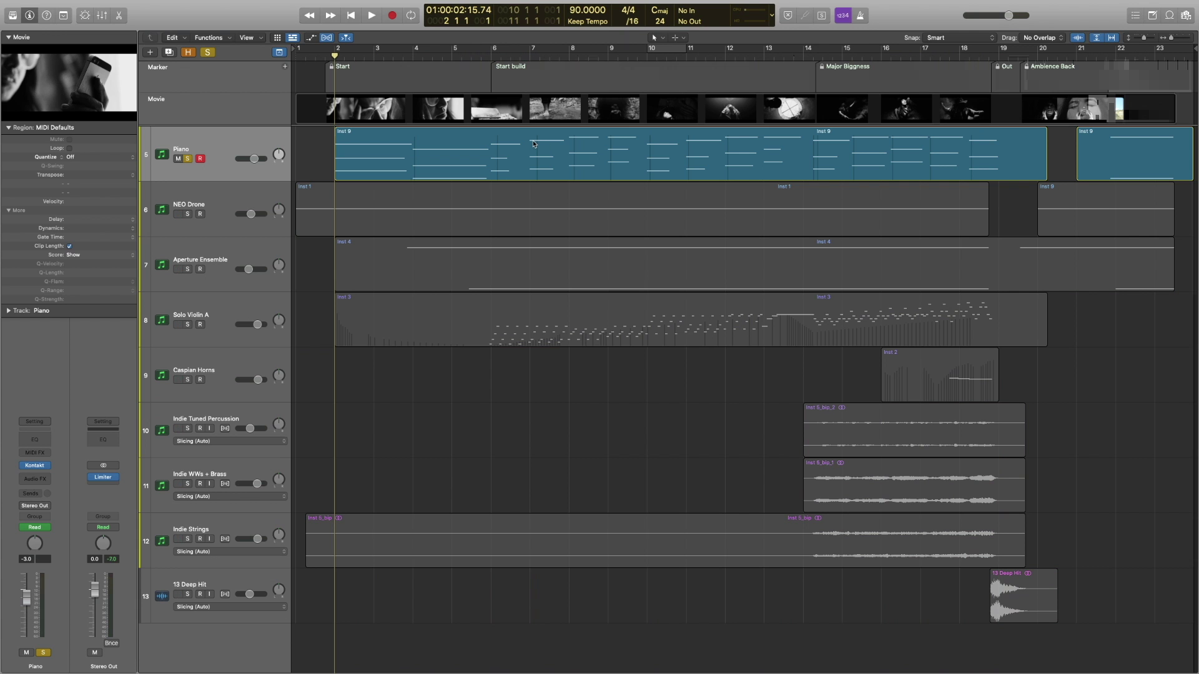
key(space)
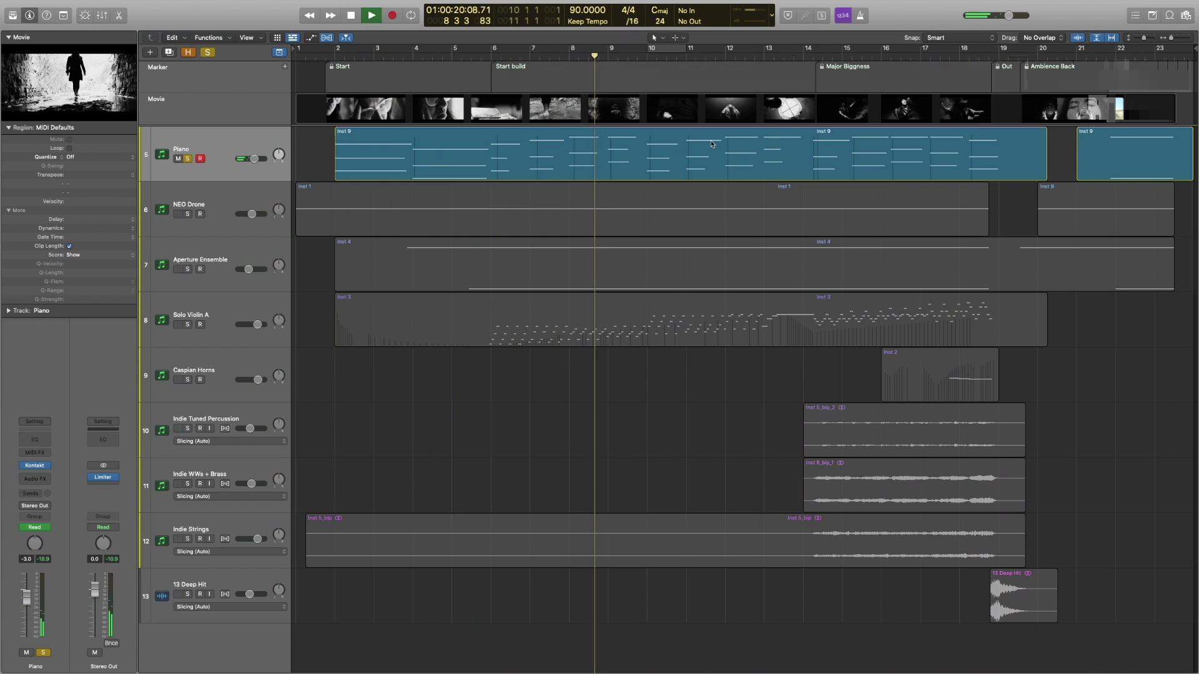
key(space)
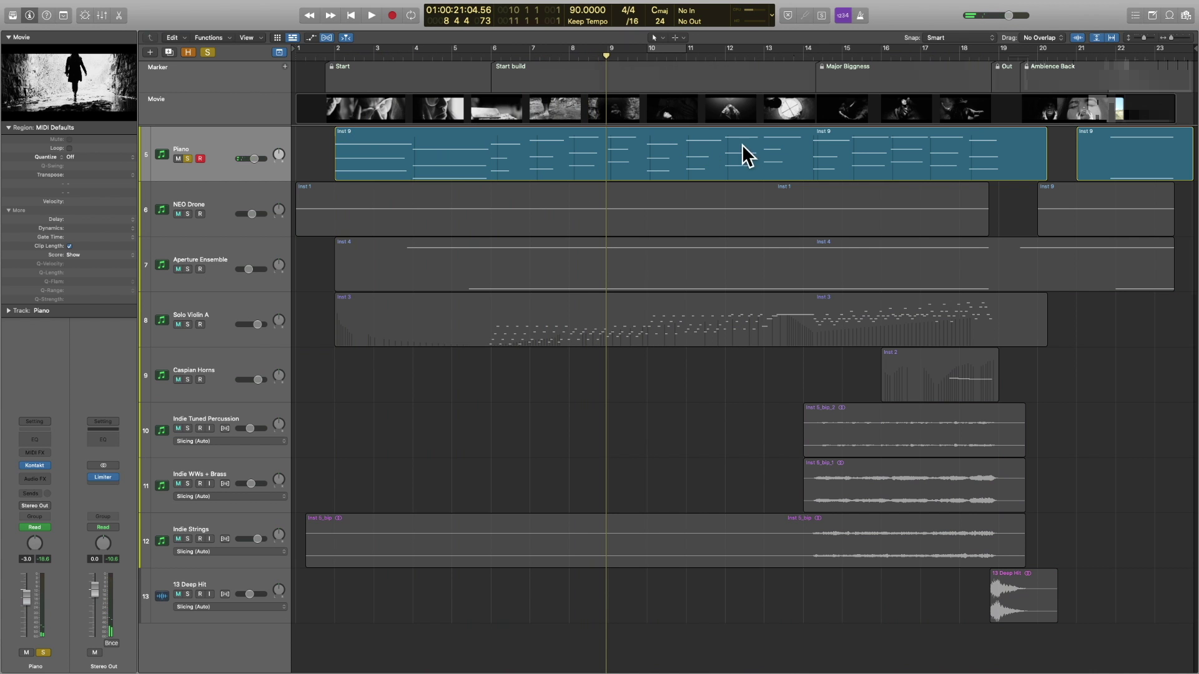
Resume the piano playback, view its Noire Felt instrument in Kontakt, then close the plug-in window and stop.
key(space)
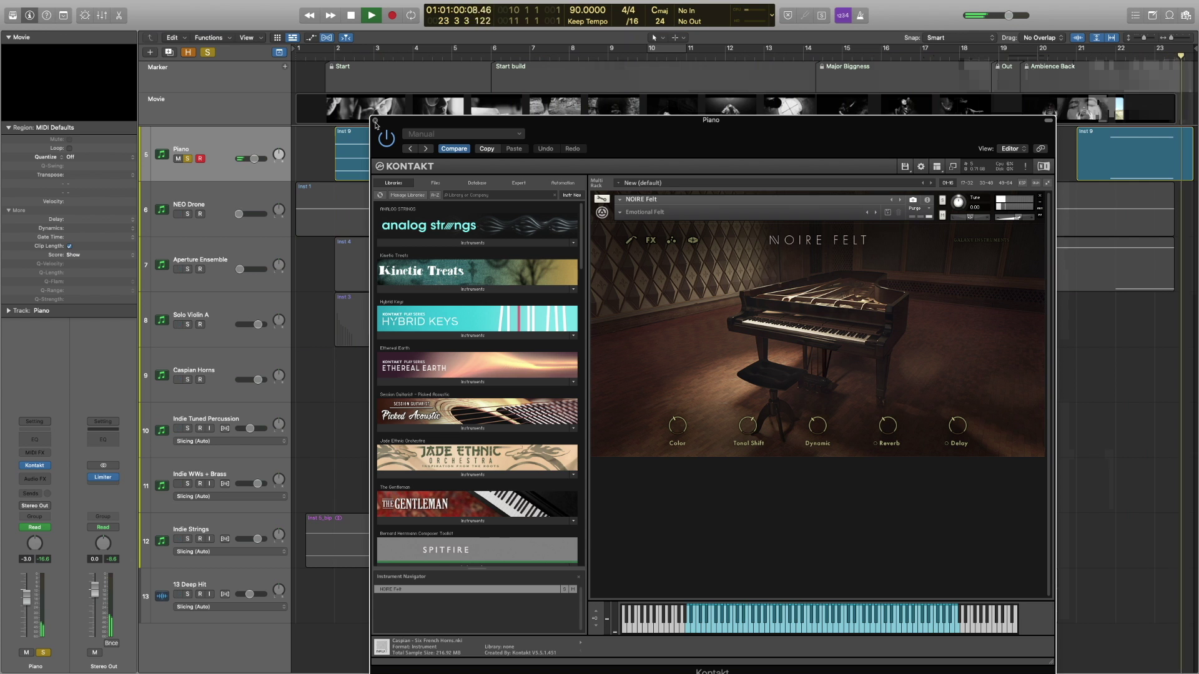
click(374, 121)
key(space)
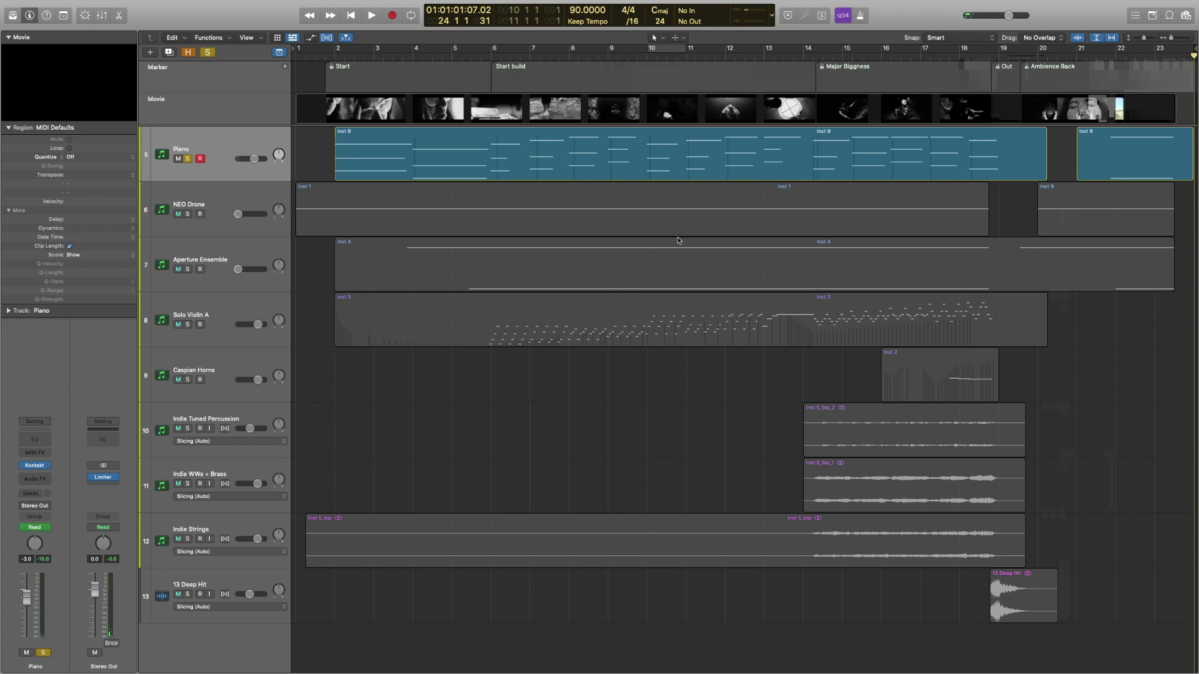
Play the soloed piano from bar 2 and examine its first region's chords in the Piano Roll.
click(339, 56)
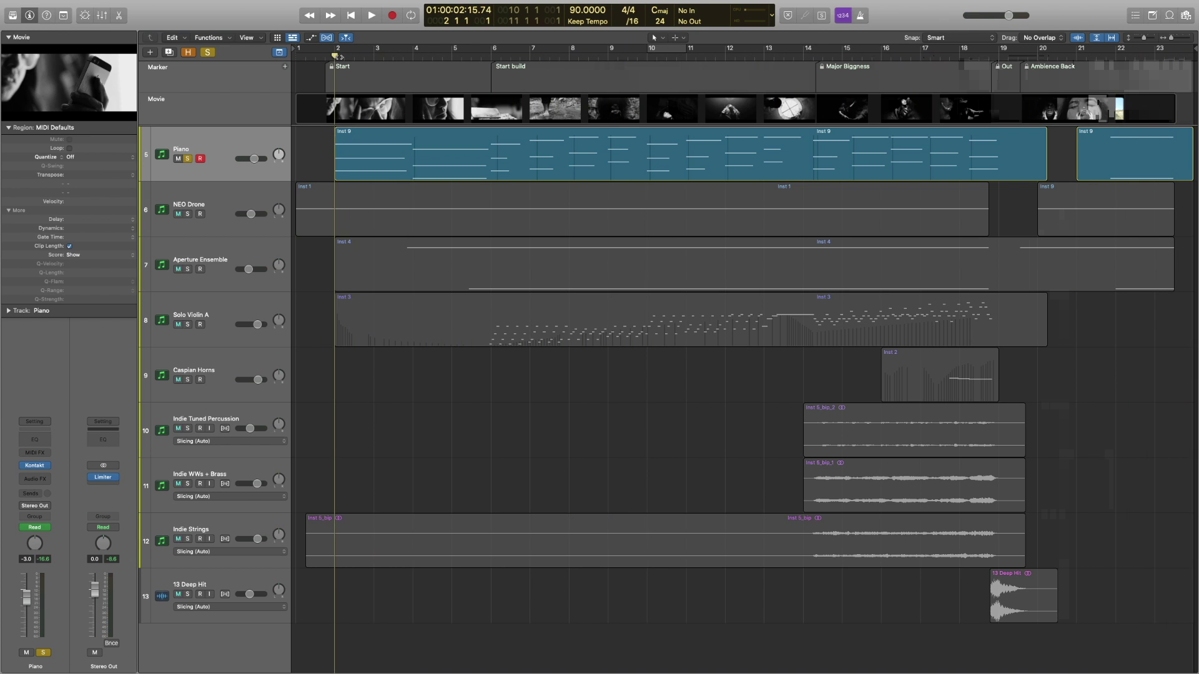
key(space)
double_click(410, 153)
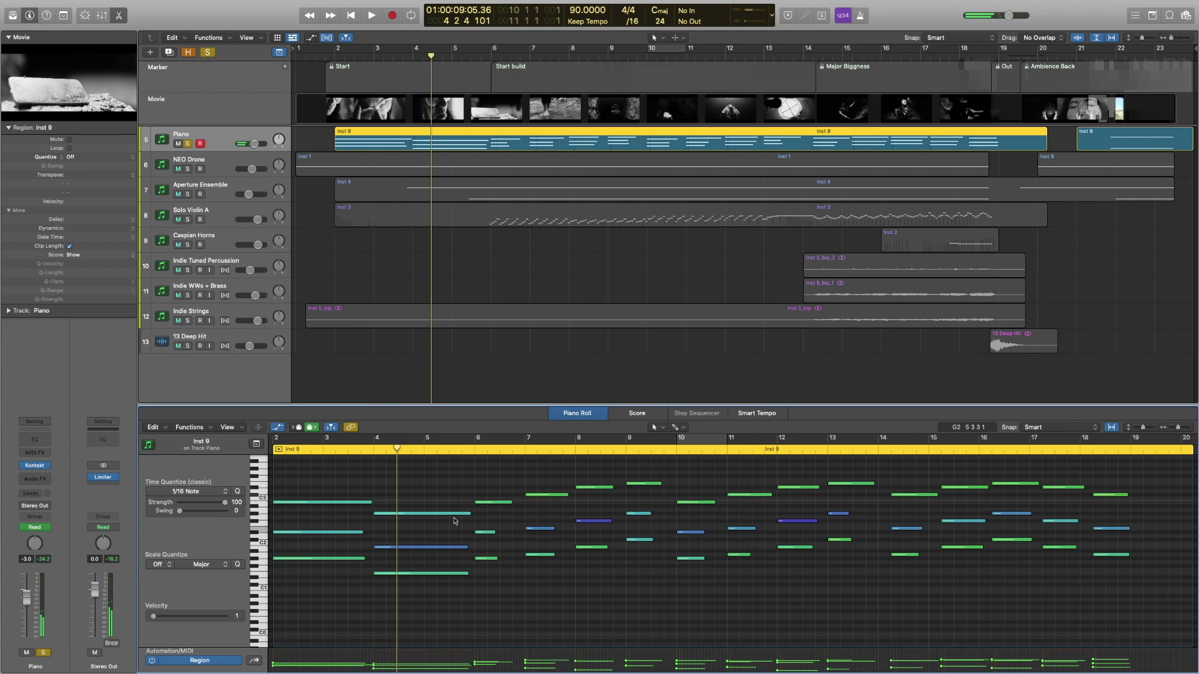
scroll(668, 527, right, 3)
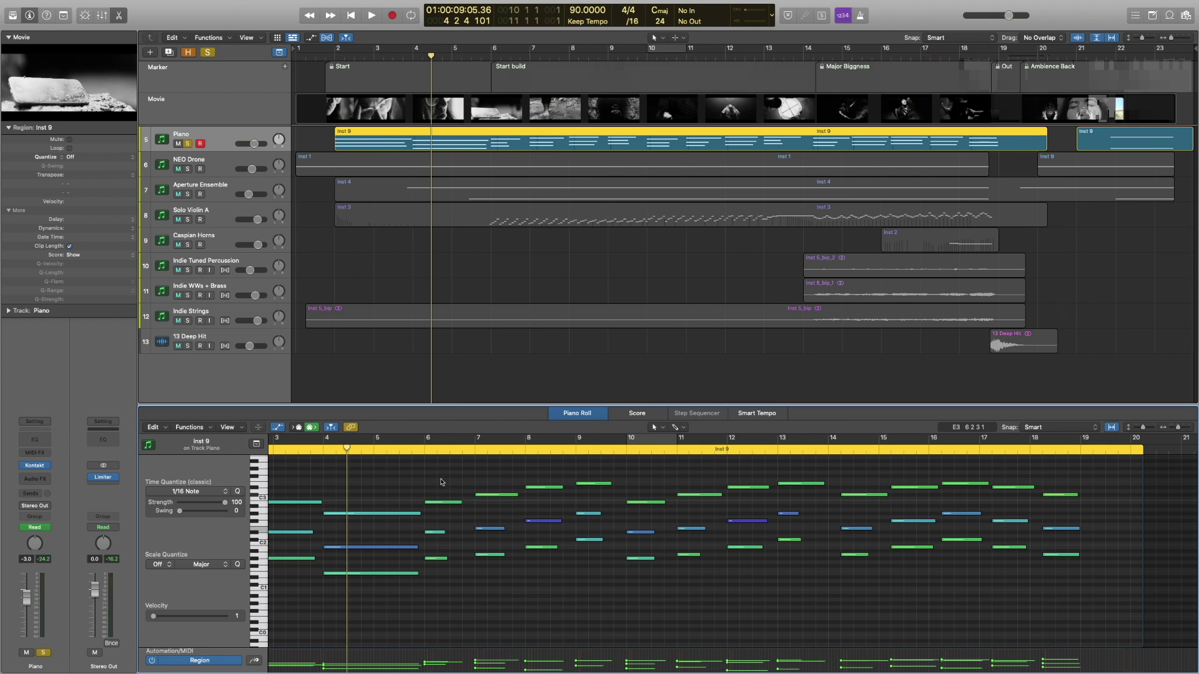
Audition the soloed piano from bar 6, then compare the notes of its last and first regions in the Piano Roll.
click(424, 450)
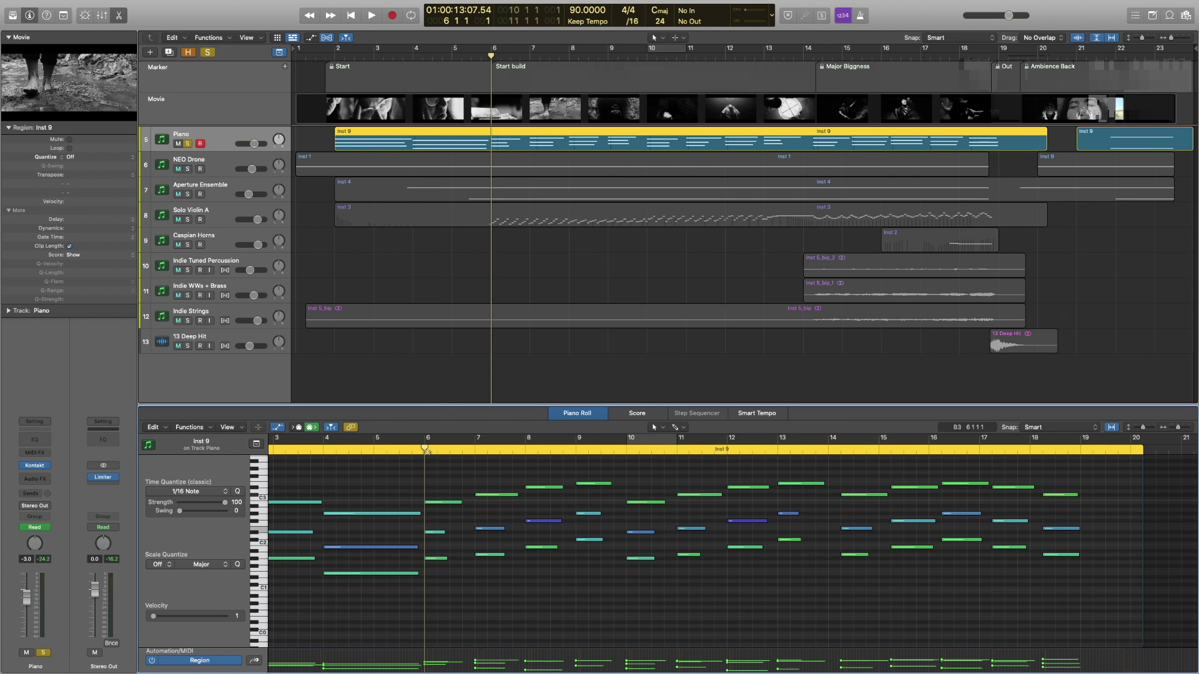
key(space)
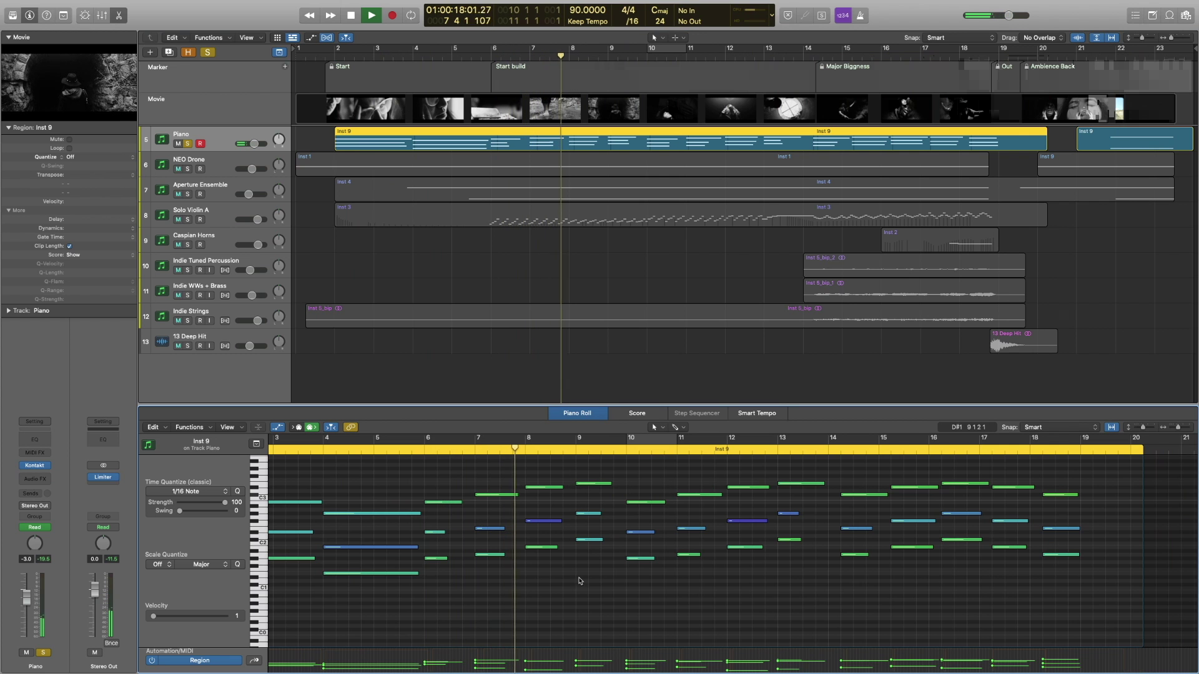
key(space)
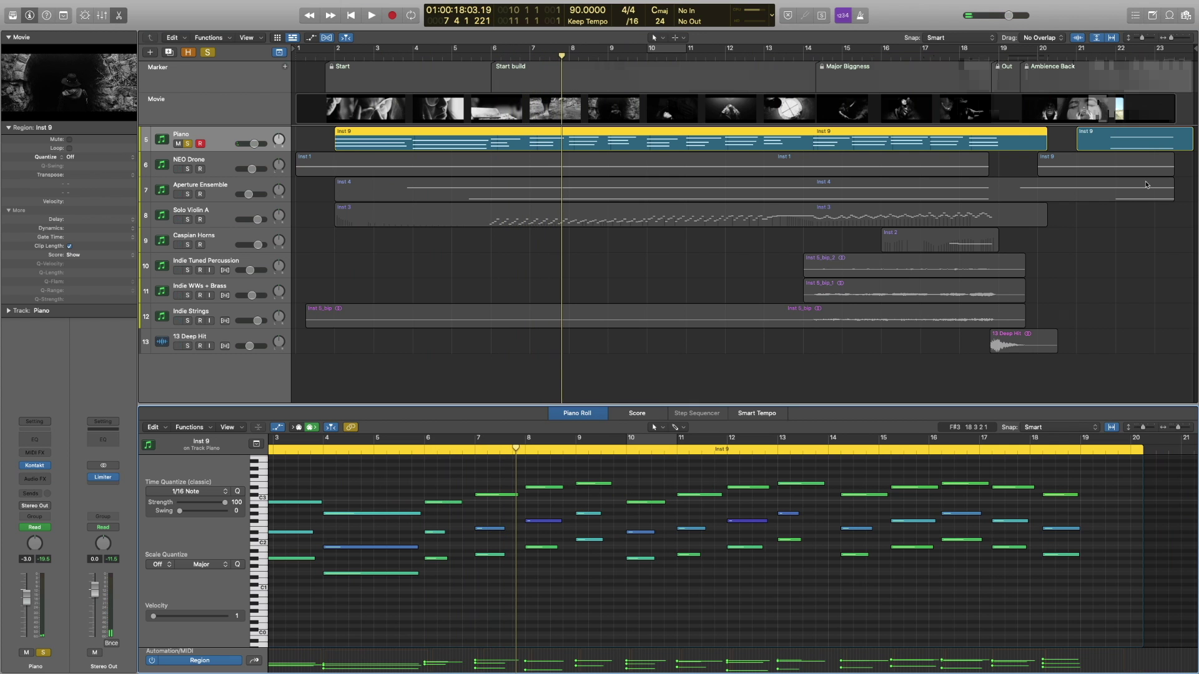
click(1134, 149)
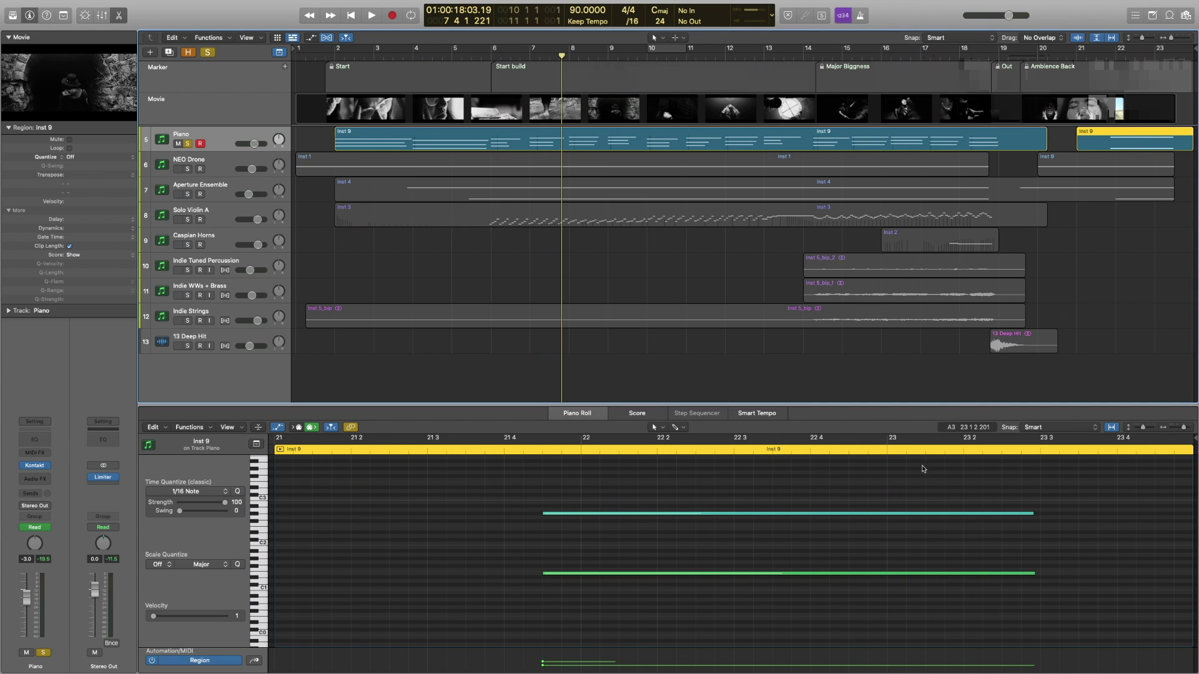
click(632, 147)
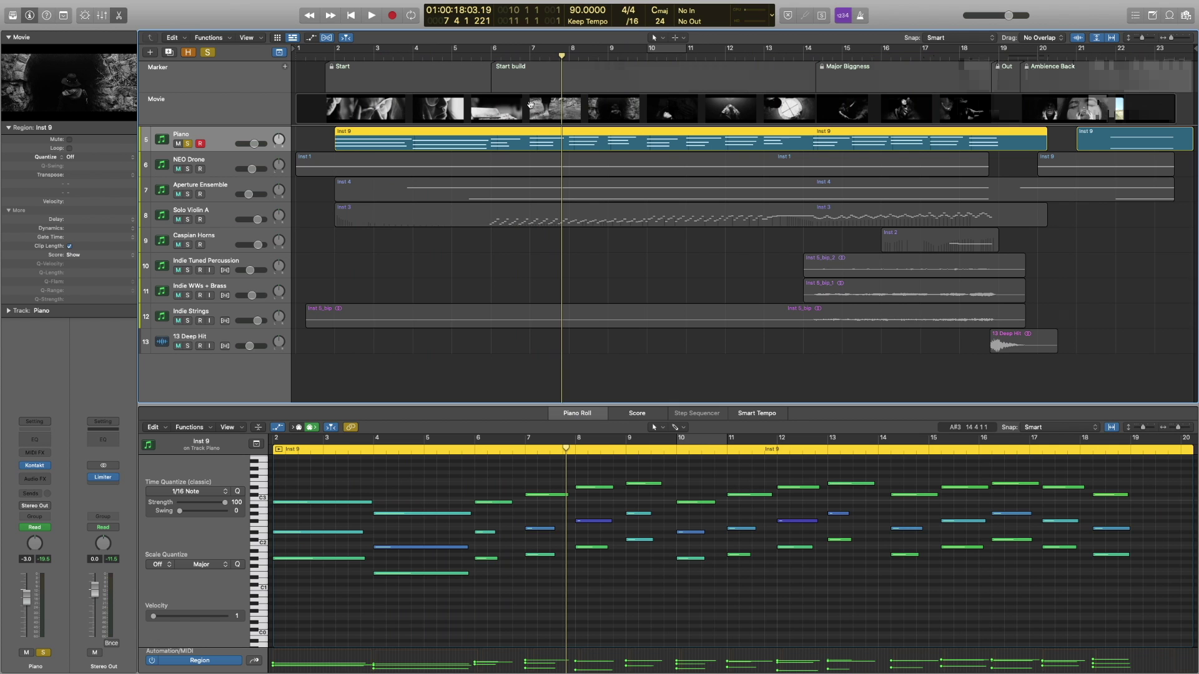
Scrub the movie between its start at bar 2 and the closing shots around bars 21 and 22.
drag(562, 56, 1111, 54)
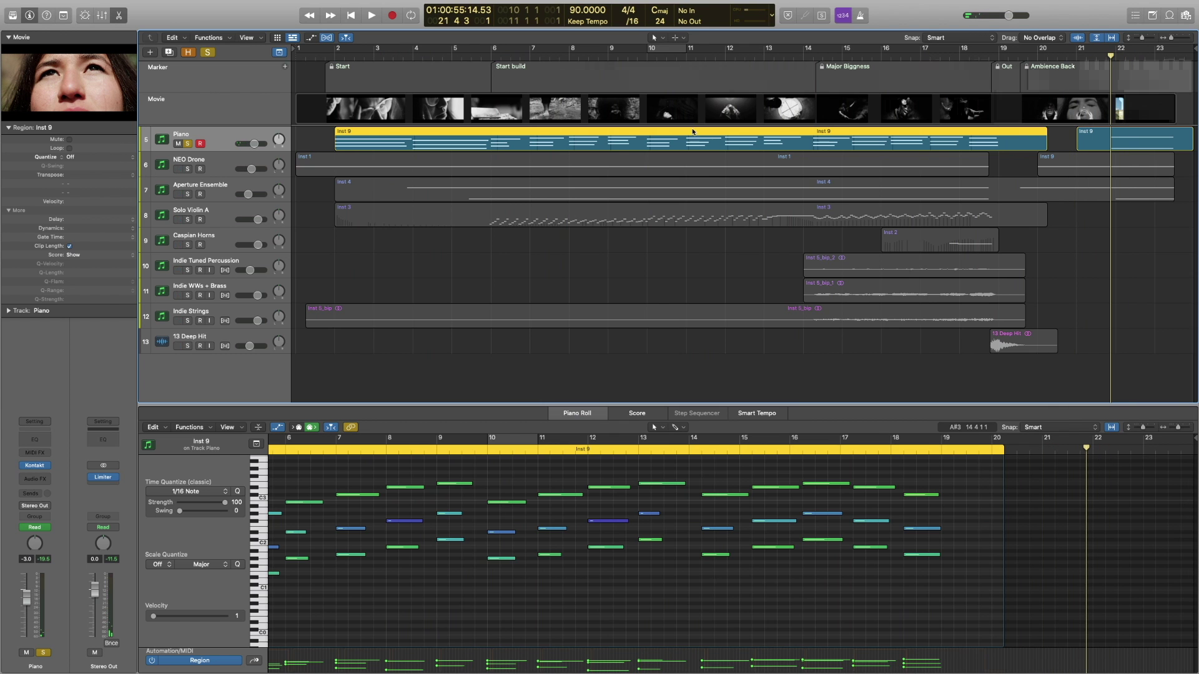
drag(1111, 55, 1126, 55)
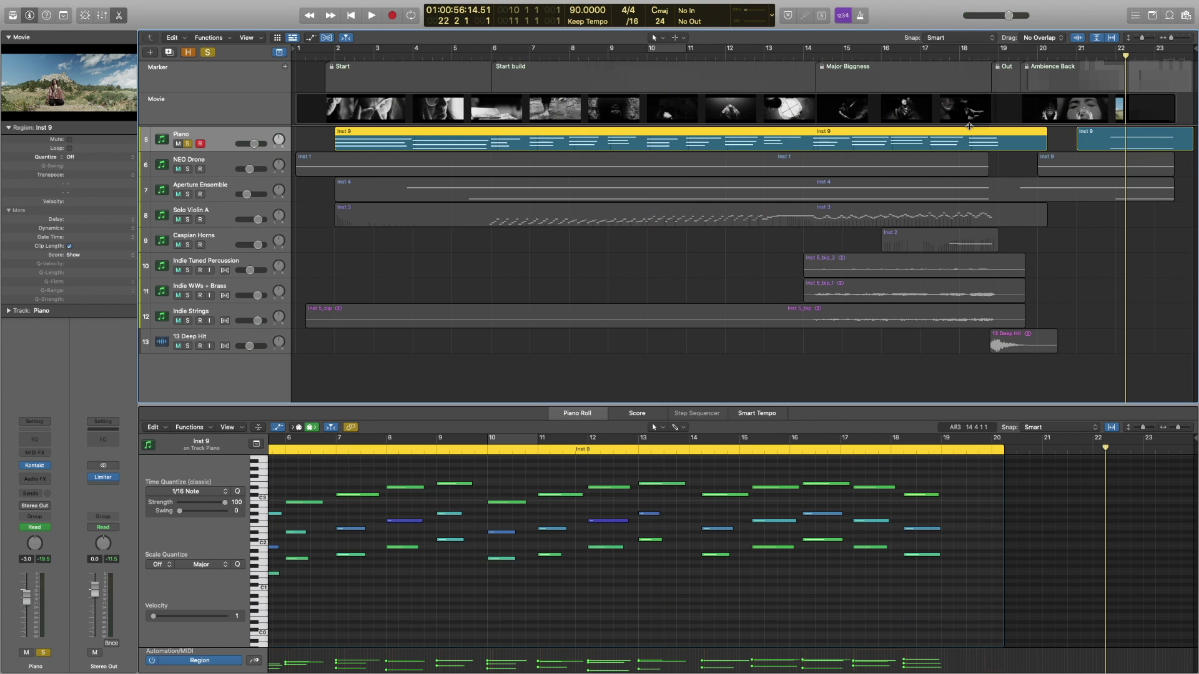
click(334, 55)
drag(334, 56, 1111, 81)
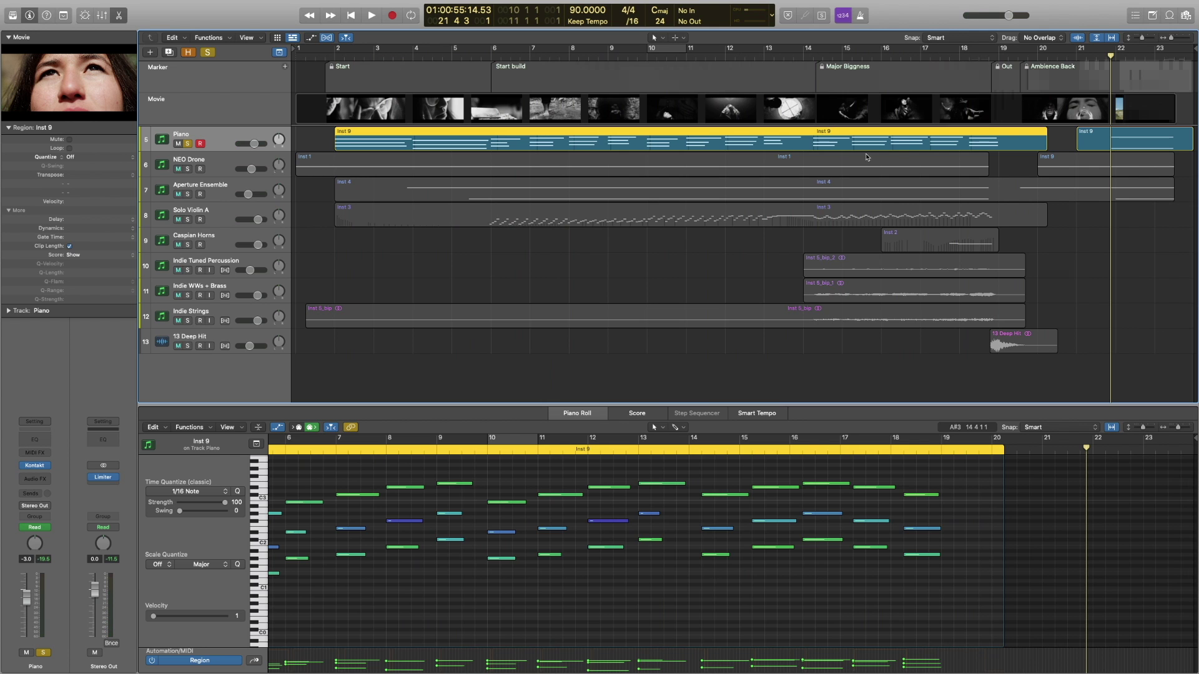
Clear the piano solo, solo the NEO Drone track and play it from the beginning of the project.
click(208, 53)
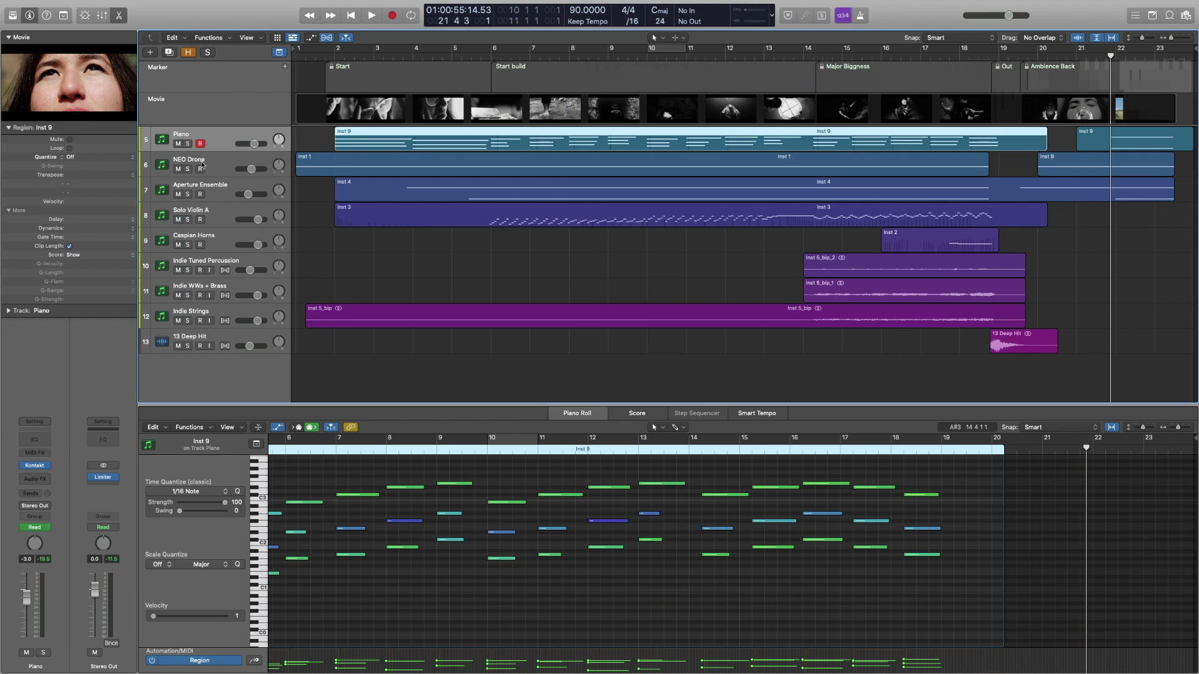
click(212, 165)
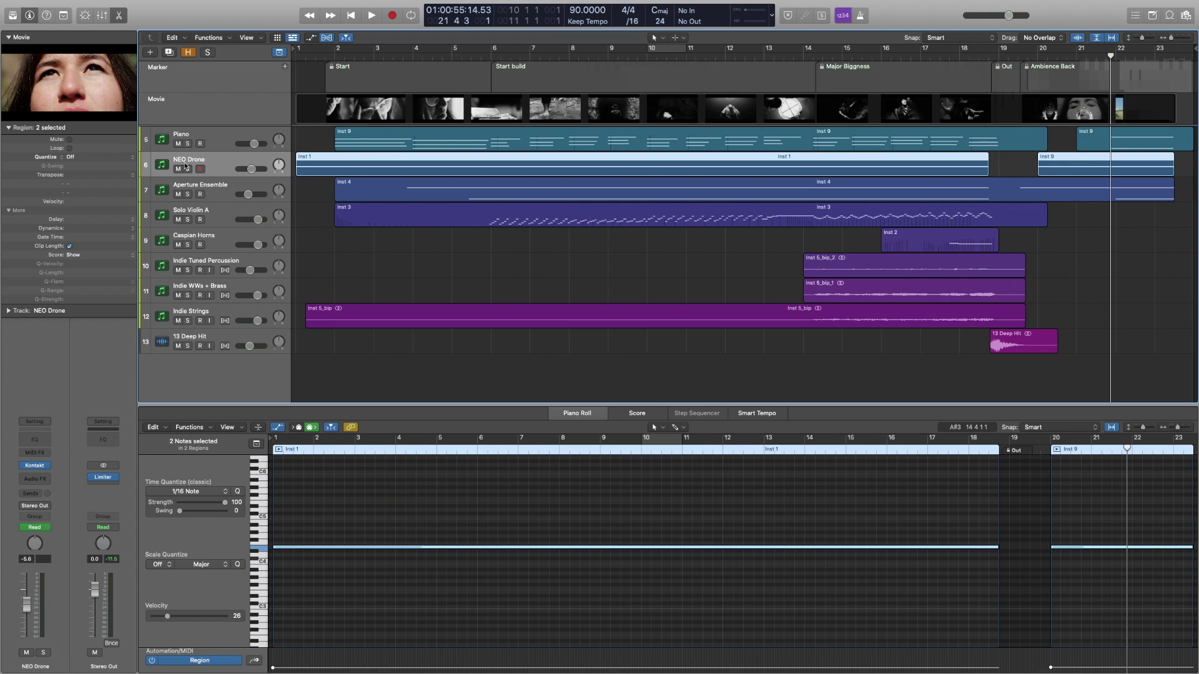
key(s)
key(Return)
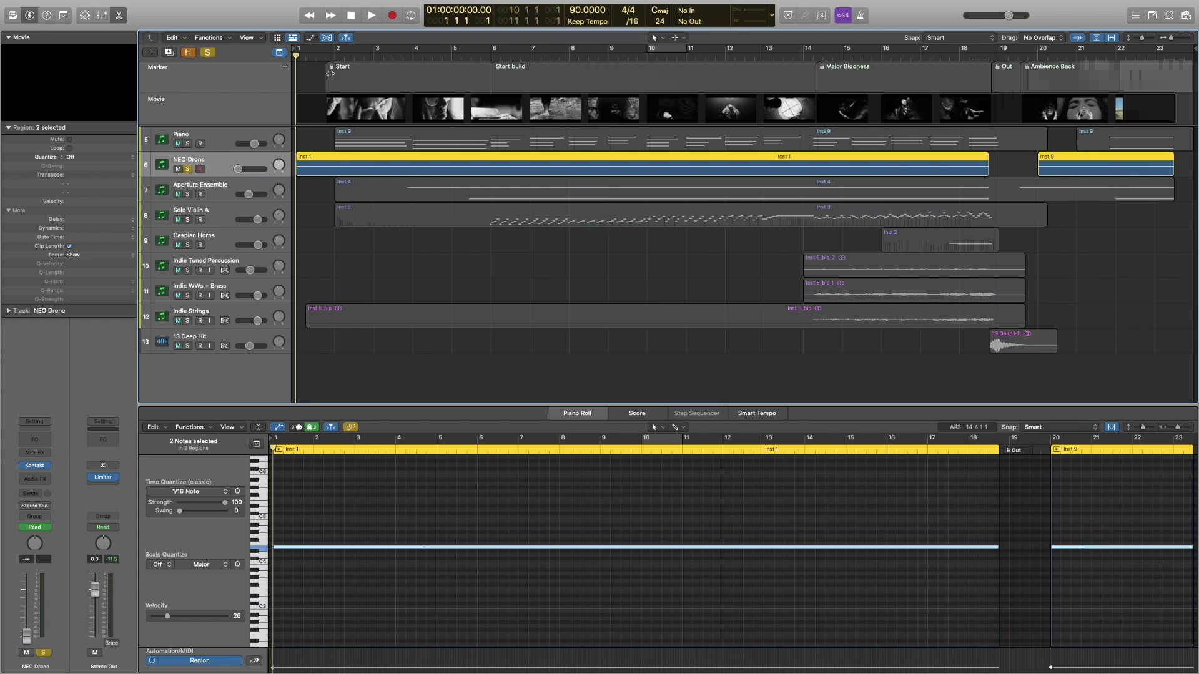
key(space)
Add the Aperture Ensemble track to the solo and view the NEO Drone's Kontakt instrument, then close its plug-in window.
click(187, 195)
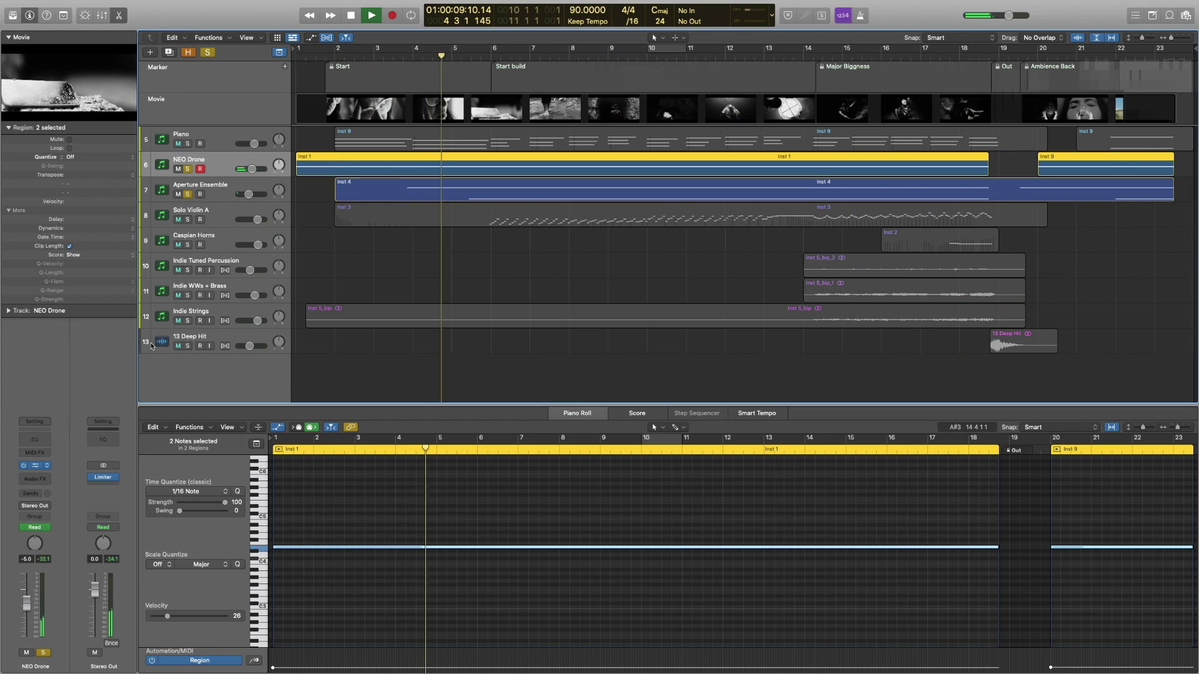
key(v)
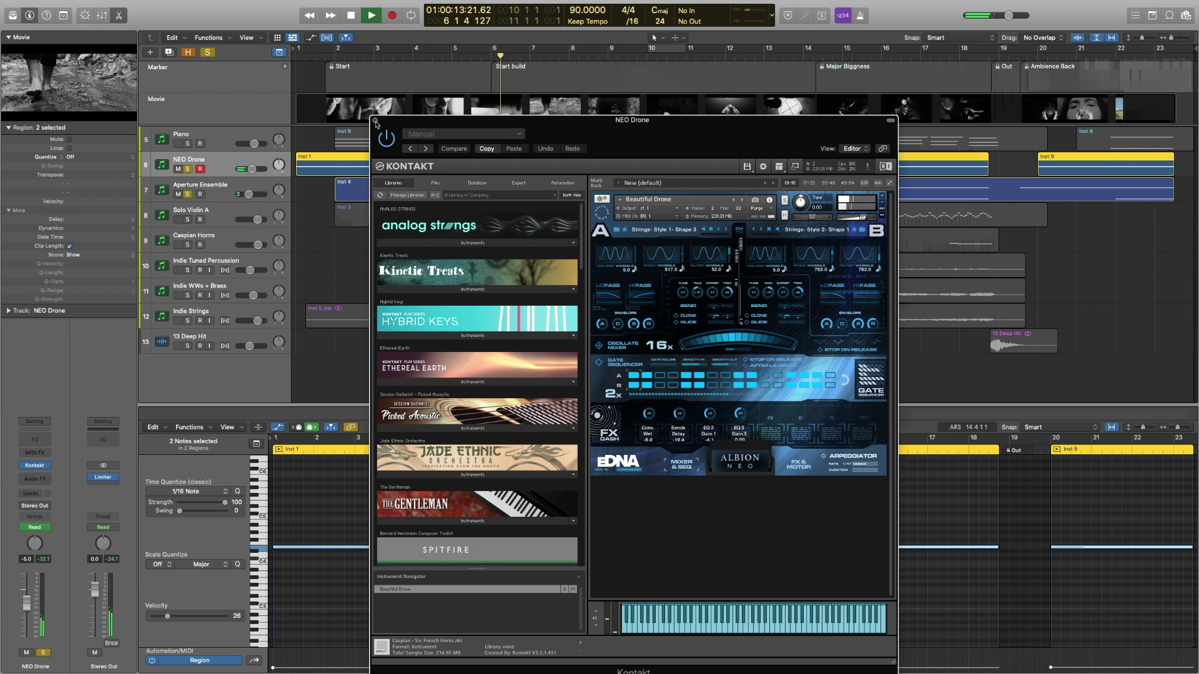
click(376, 121)
Select the Aperture Ensemble track during playback, view its Kontakt instrument and close the plug-in window.
click(214, 189)
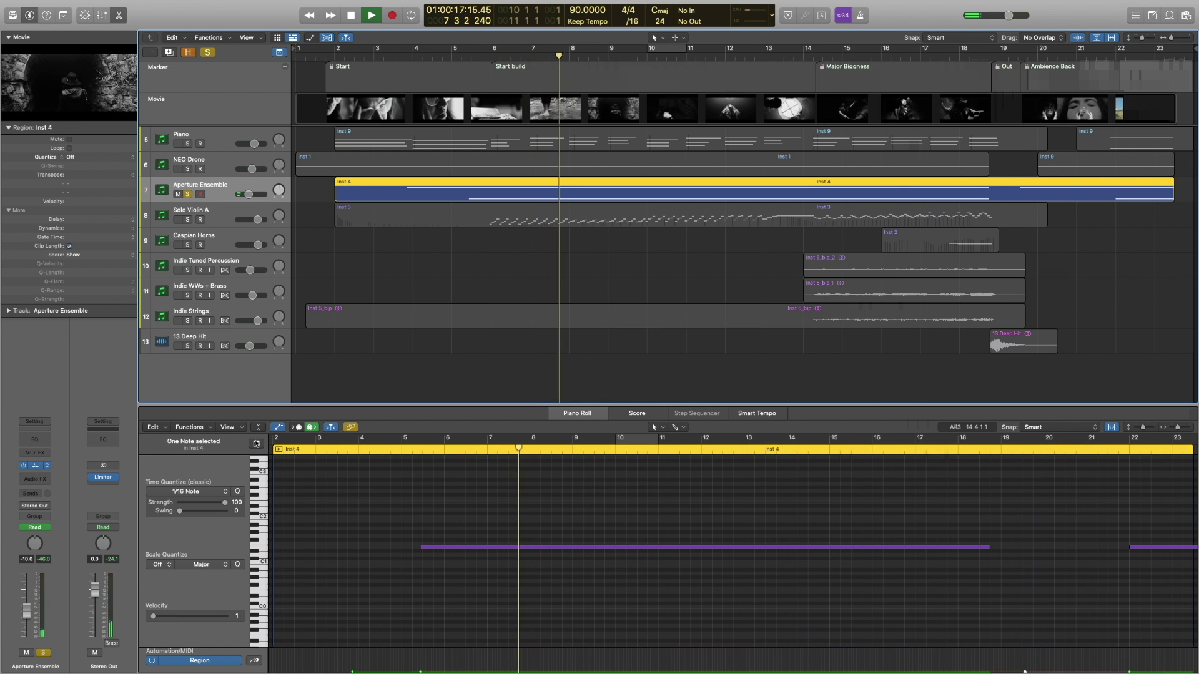
key(v)
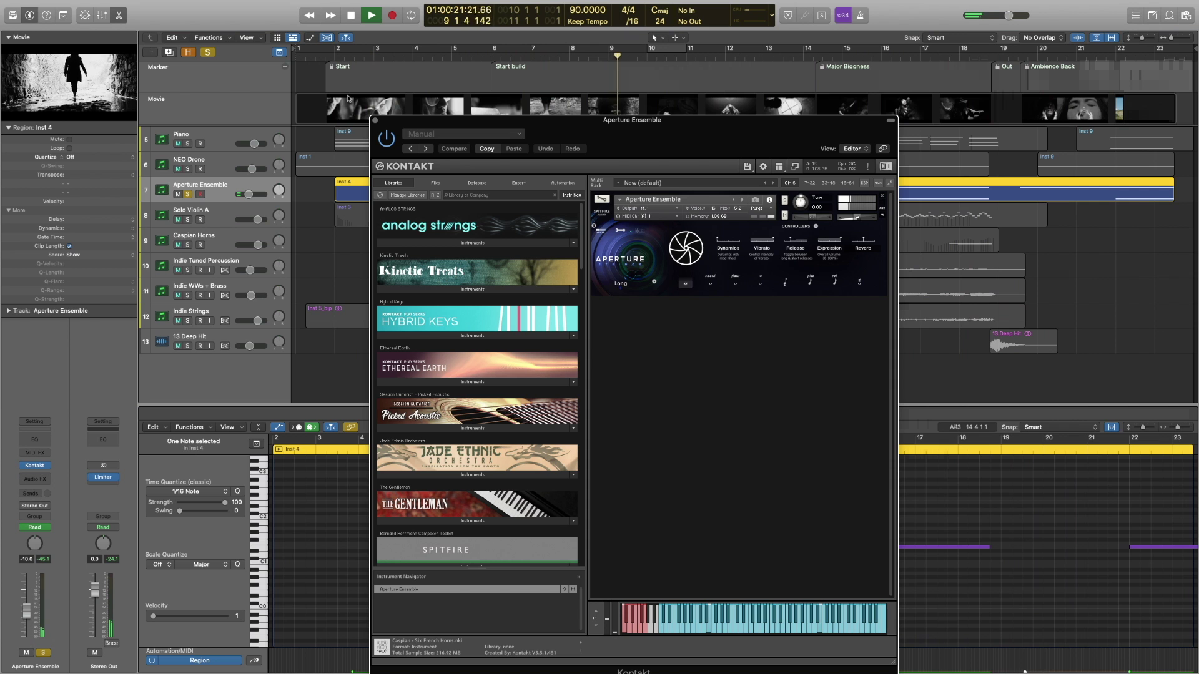
click(375, 121)
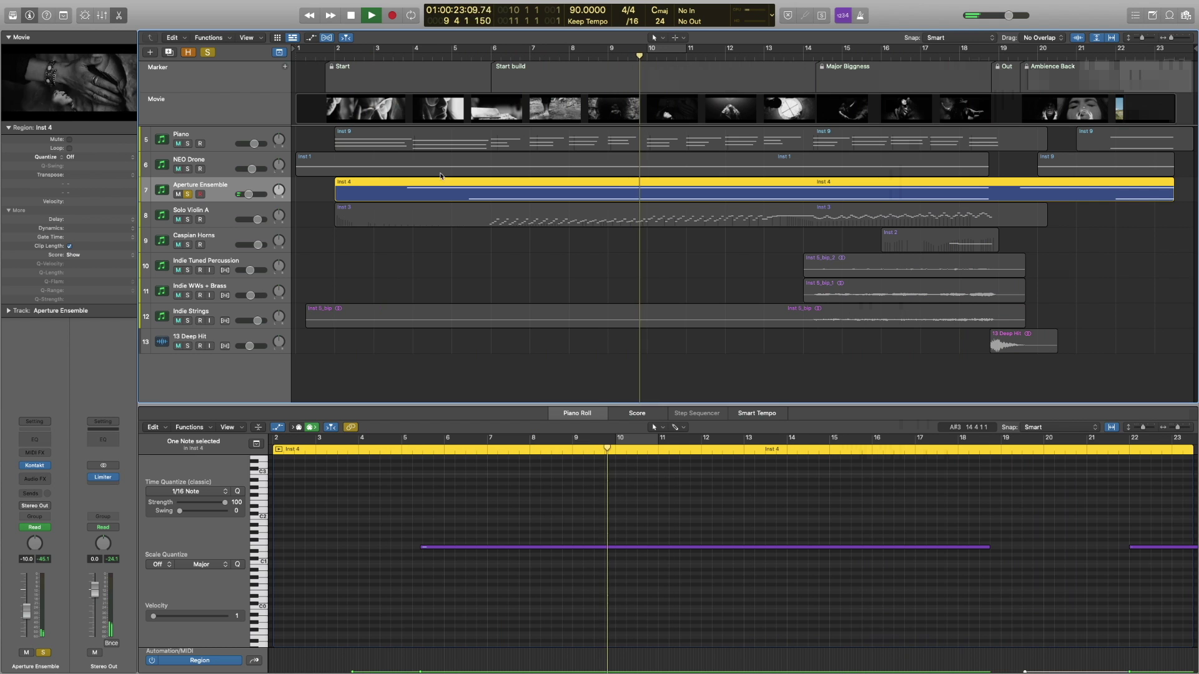
Solo NEO Drone and Piano together with Aperture Ensemble to hear the blend, then stop and clear all solos.
click(187, 168)
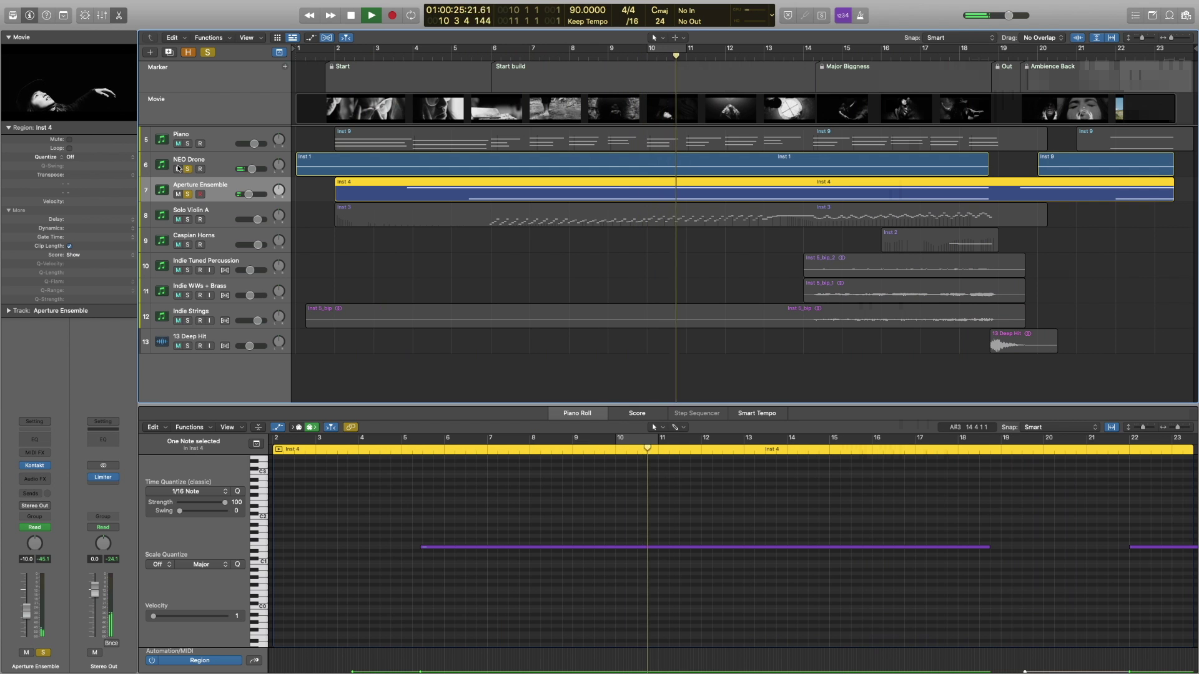
click(188, 143)
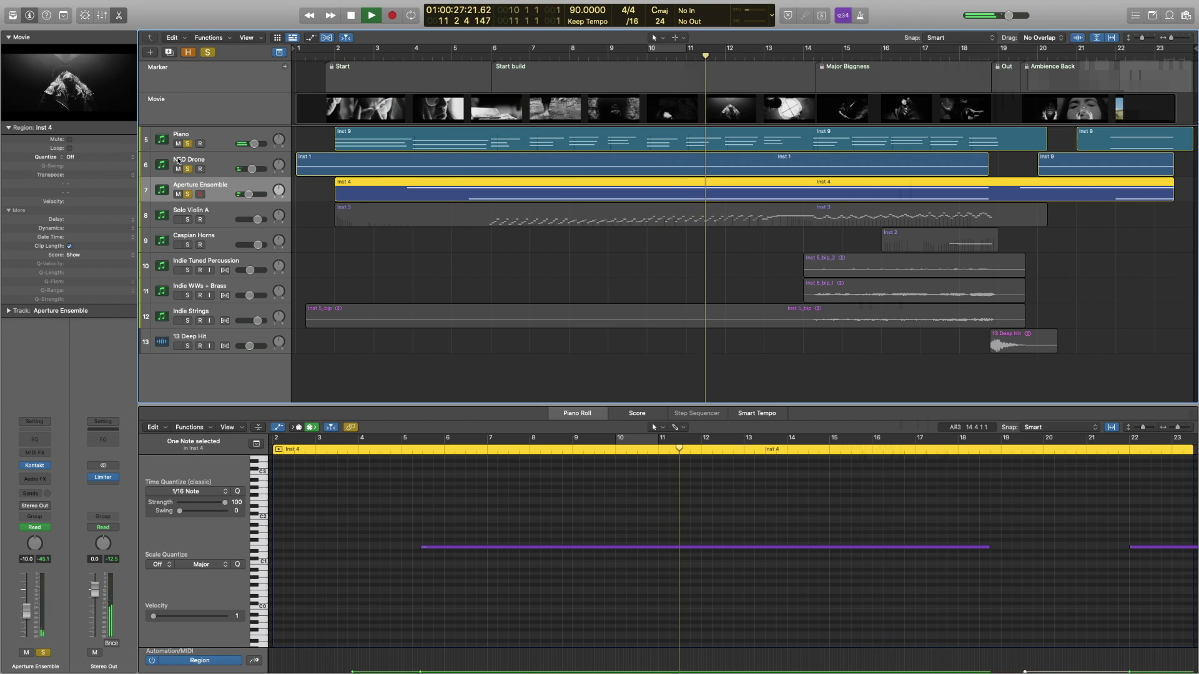
click(209, 54)
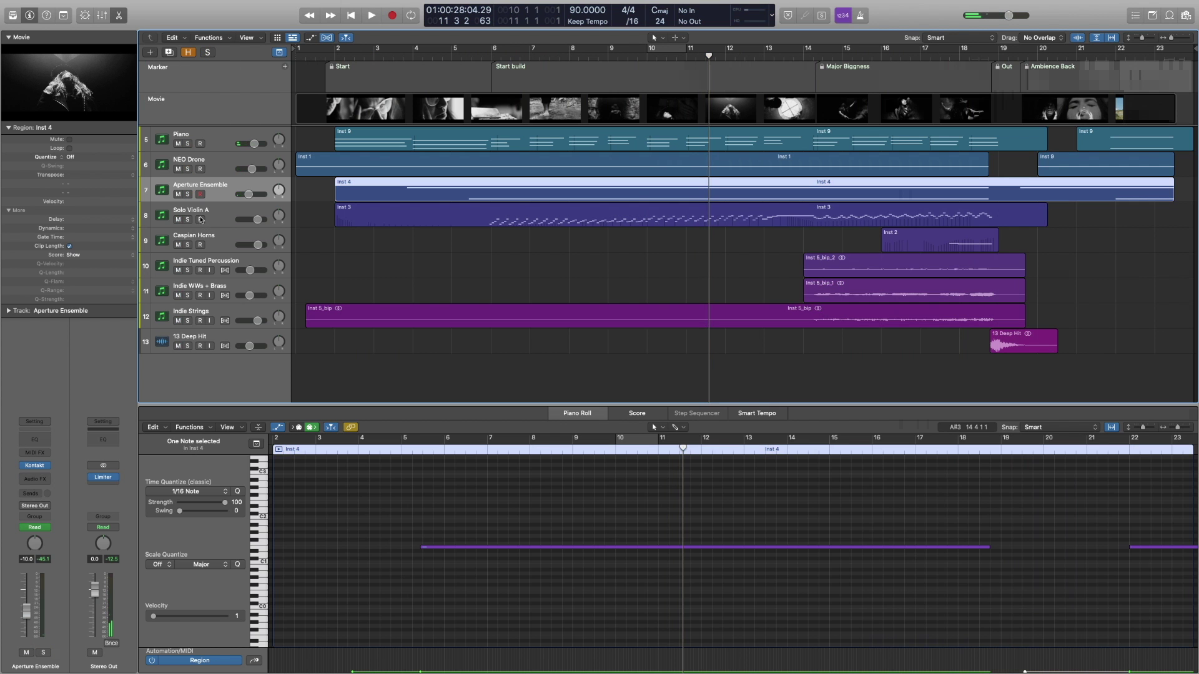
Solo the Solo Violin A track, show its region in the Piano Roll and audition it from just before bar 6.
click(188, 219)
click(368, 219)
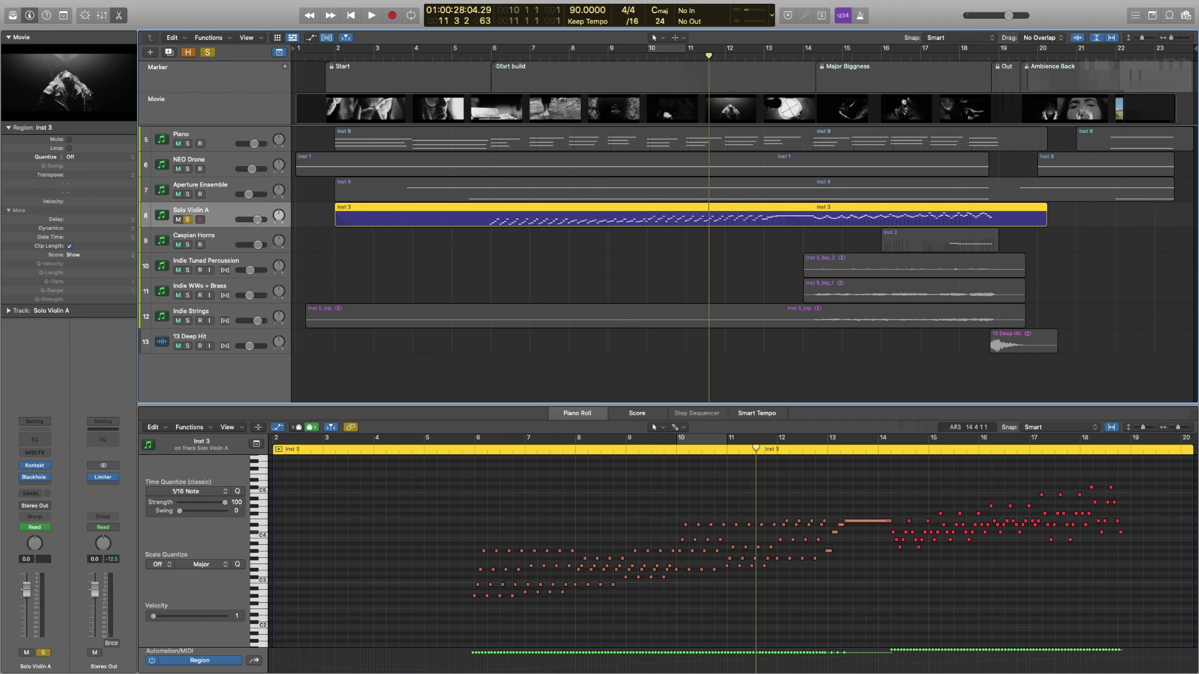
key(alt+comma)
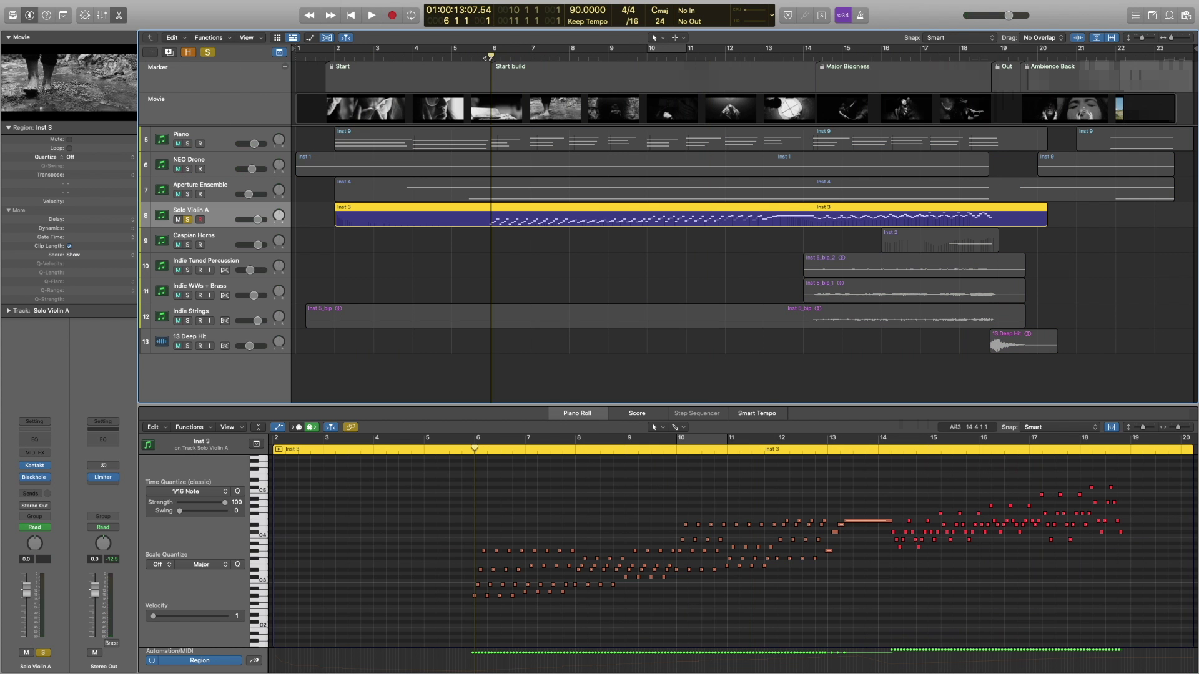
click(462, 450)
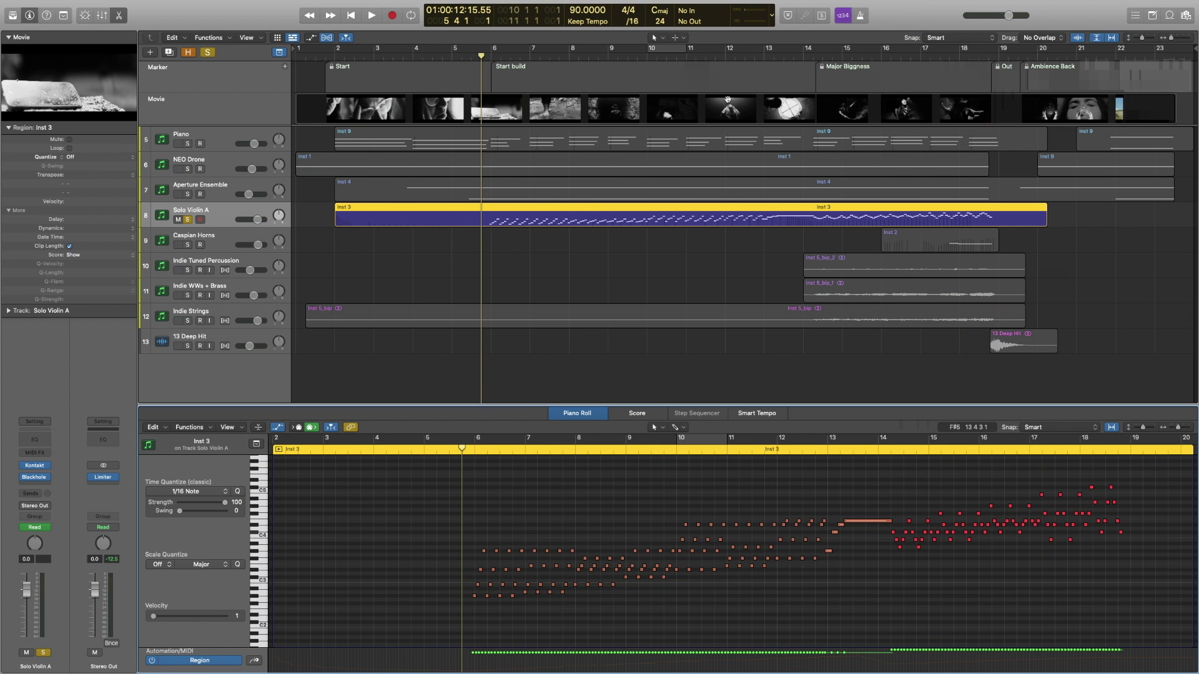
key(space)
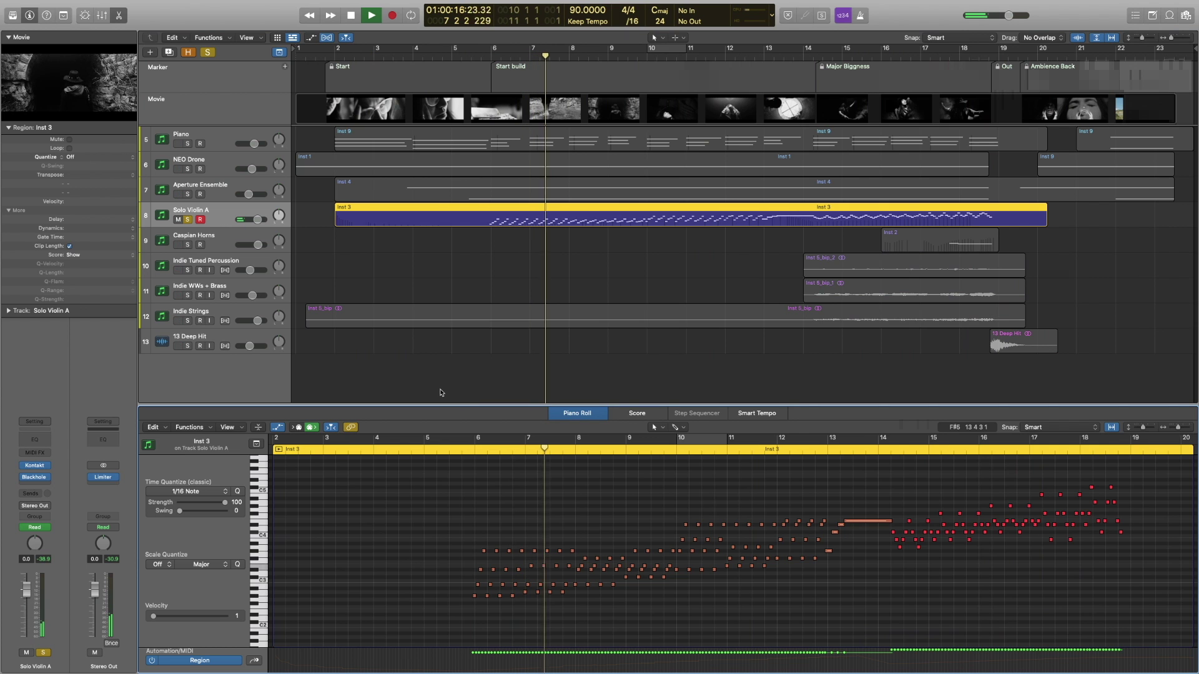
key(space)
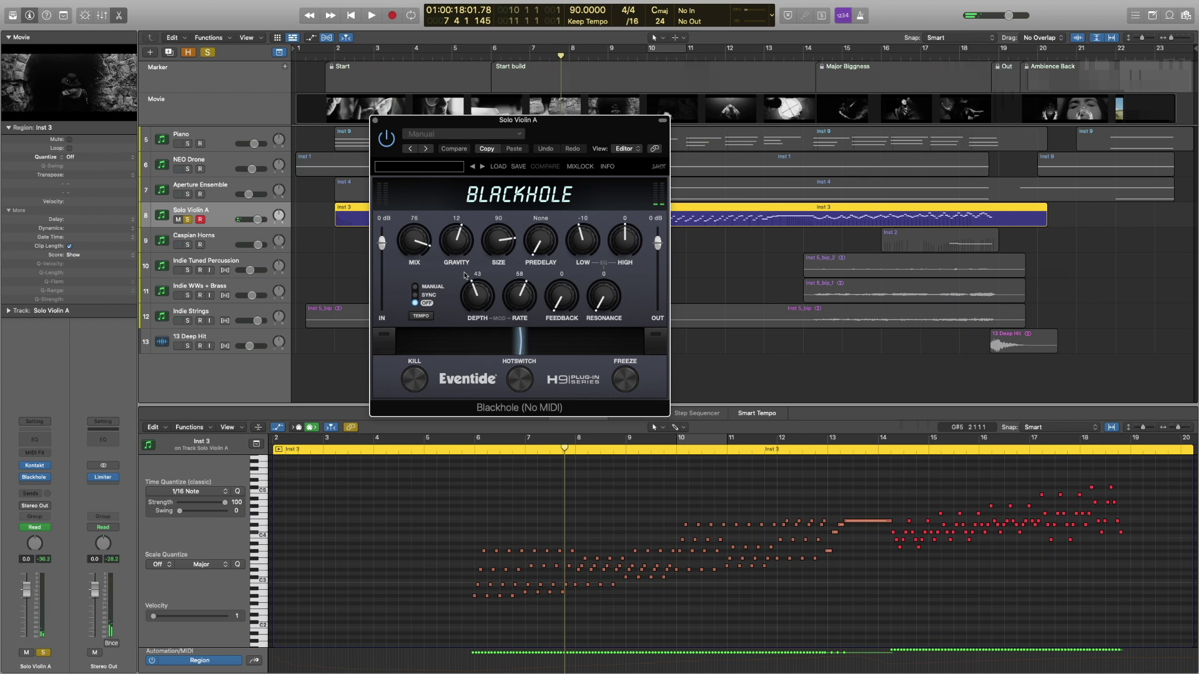
Move the violin's Blackhole reverb window aside, play from bar 6 to hear the effect, then close the window.
drag(534, 118, 266, 104)
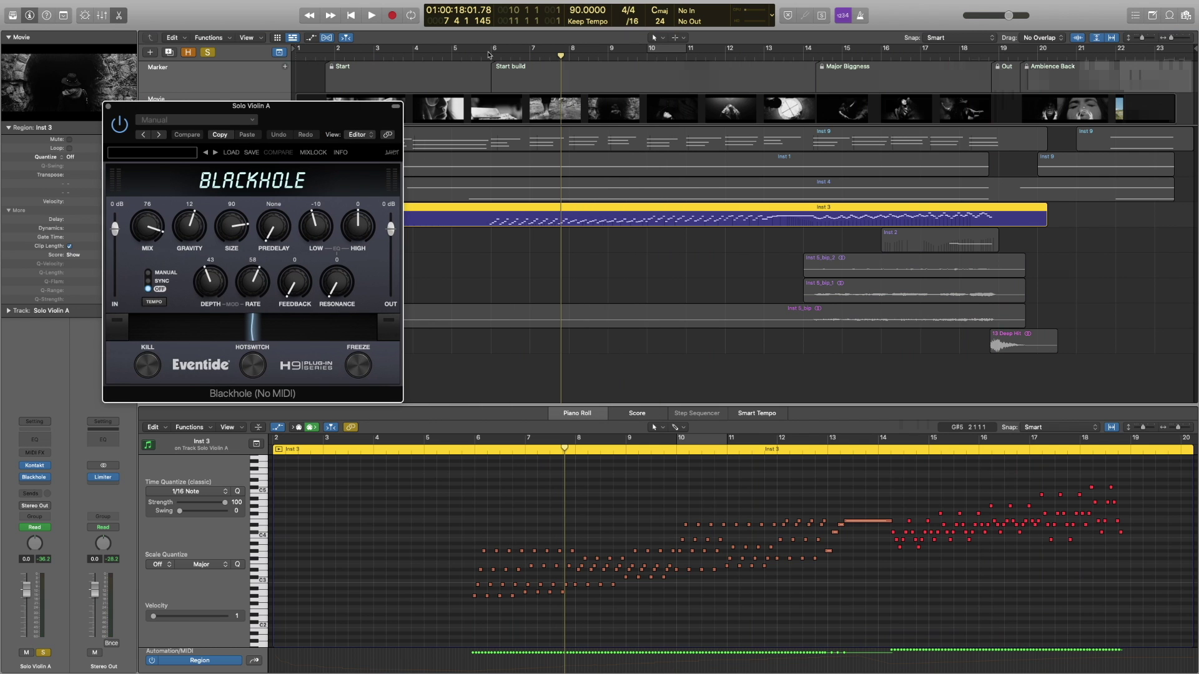
click(489, 54)
key(space)
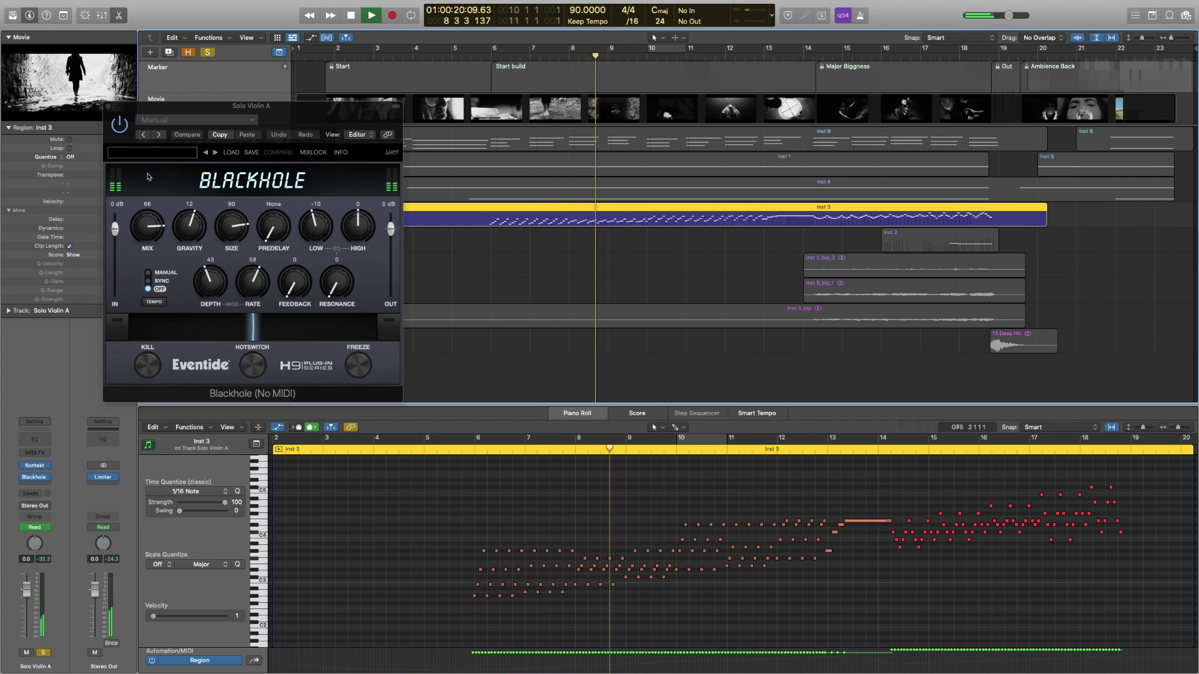
click(110, 108)
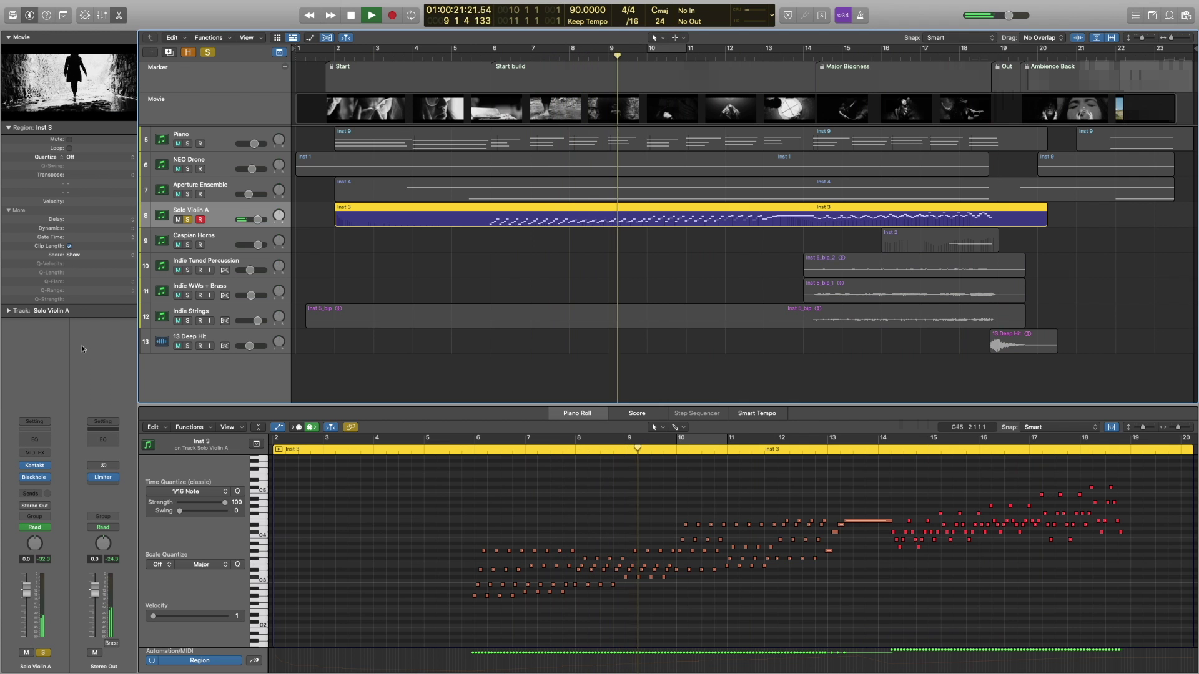
View the violin's Kontakt instrument, close its window and listen to the rest of the violin part until bar 20.
click(35, 464)
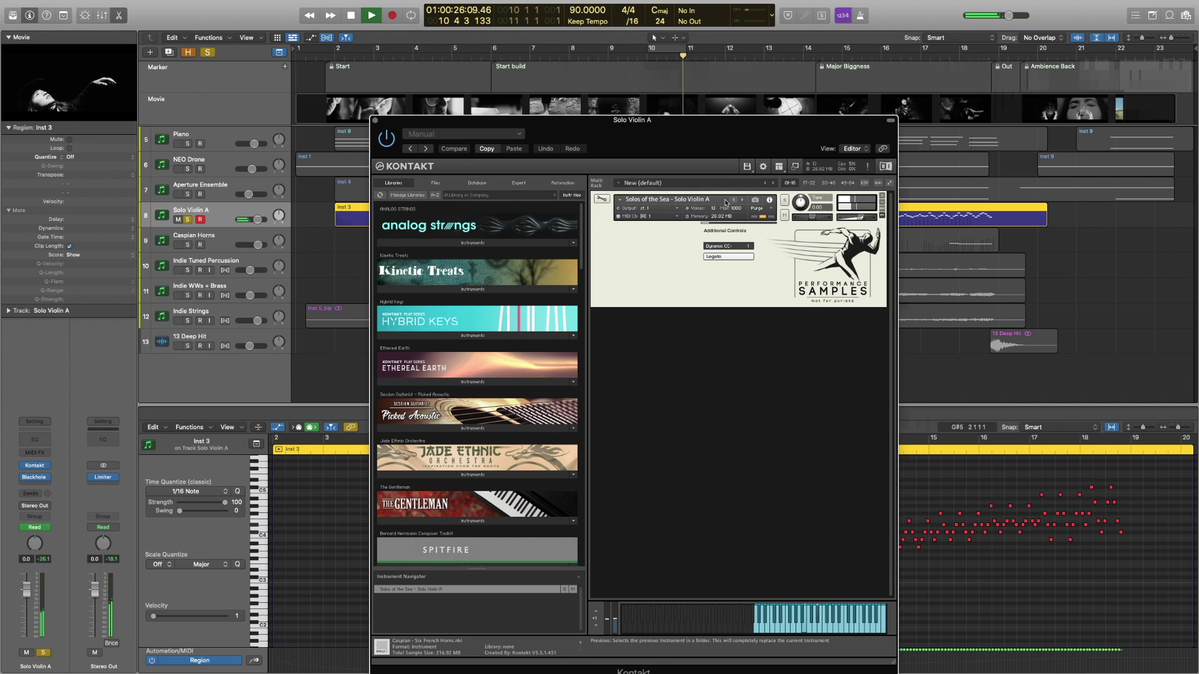
click(375, 121)
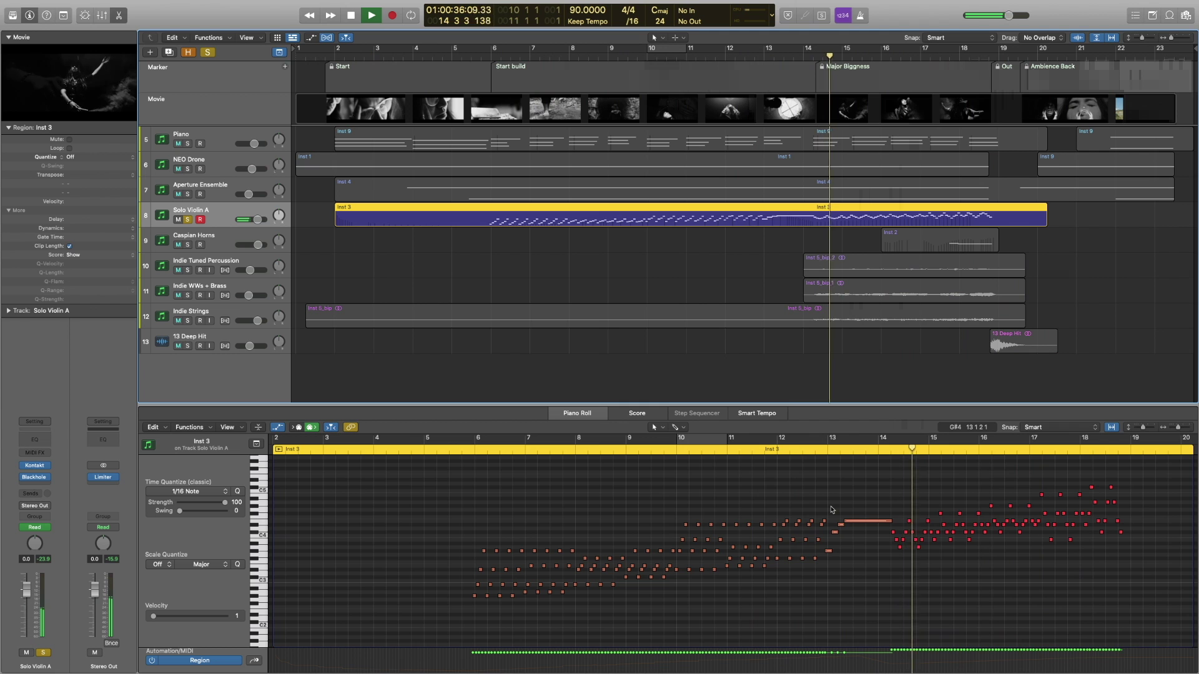
scroll(831, 510, right, 1)
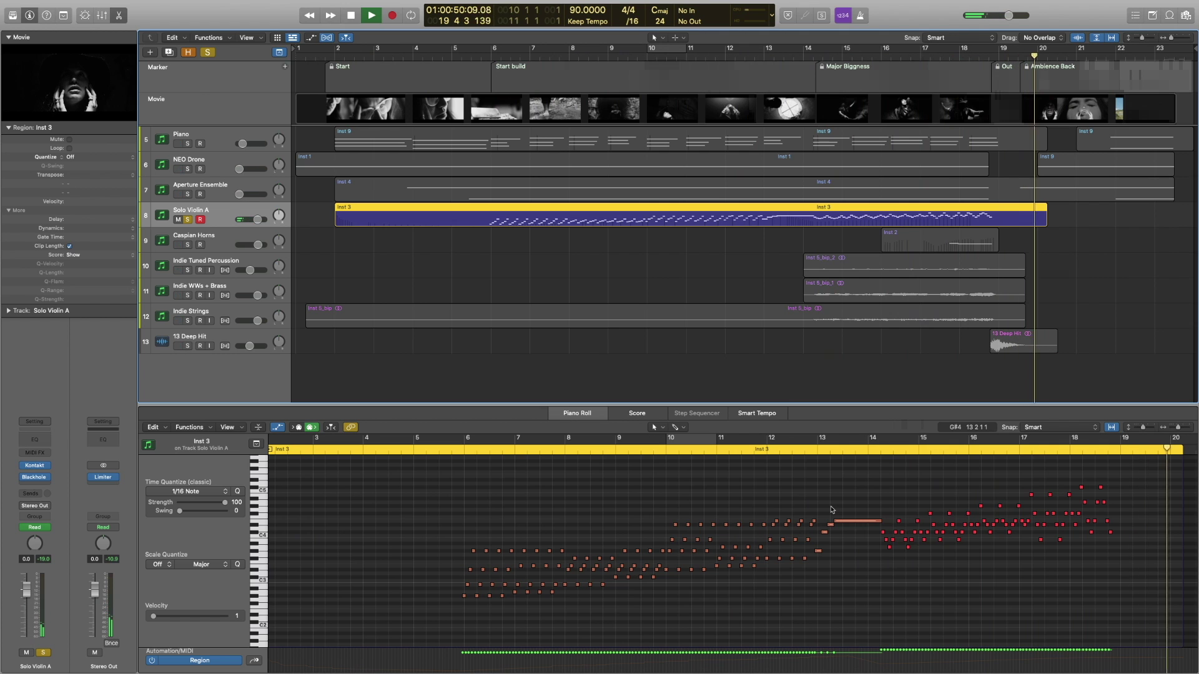
key(space)
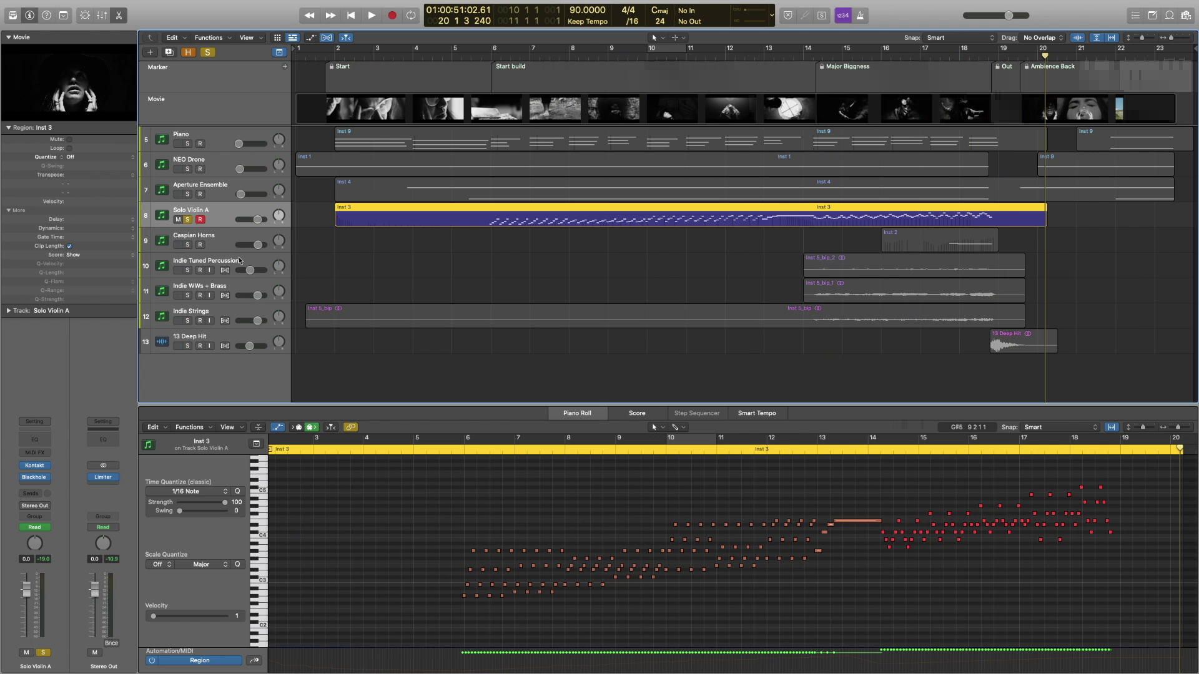
Move the solo to the Caspian Horns track, play it from bar 17 beat 3 and view its Kontakt instrument.
key(Down)
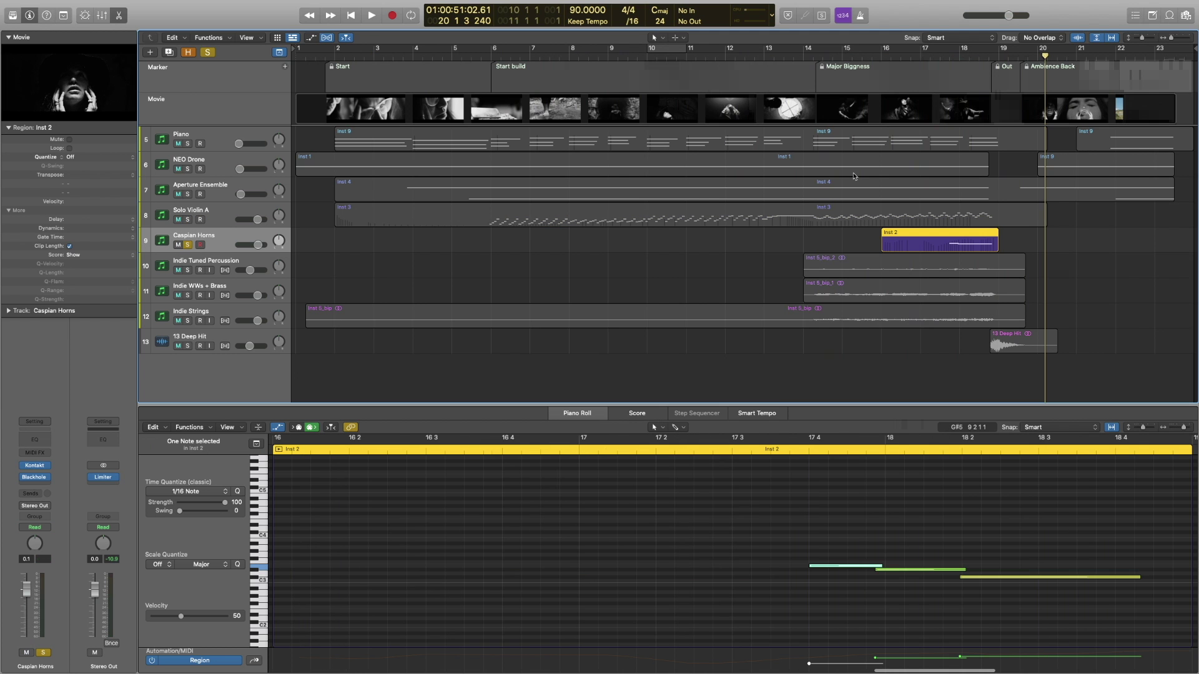
click(941, 53)
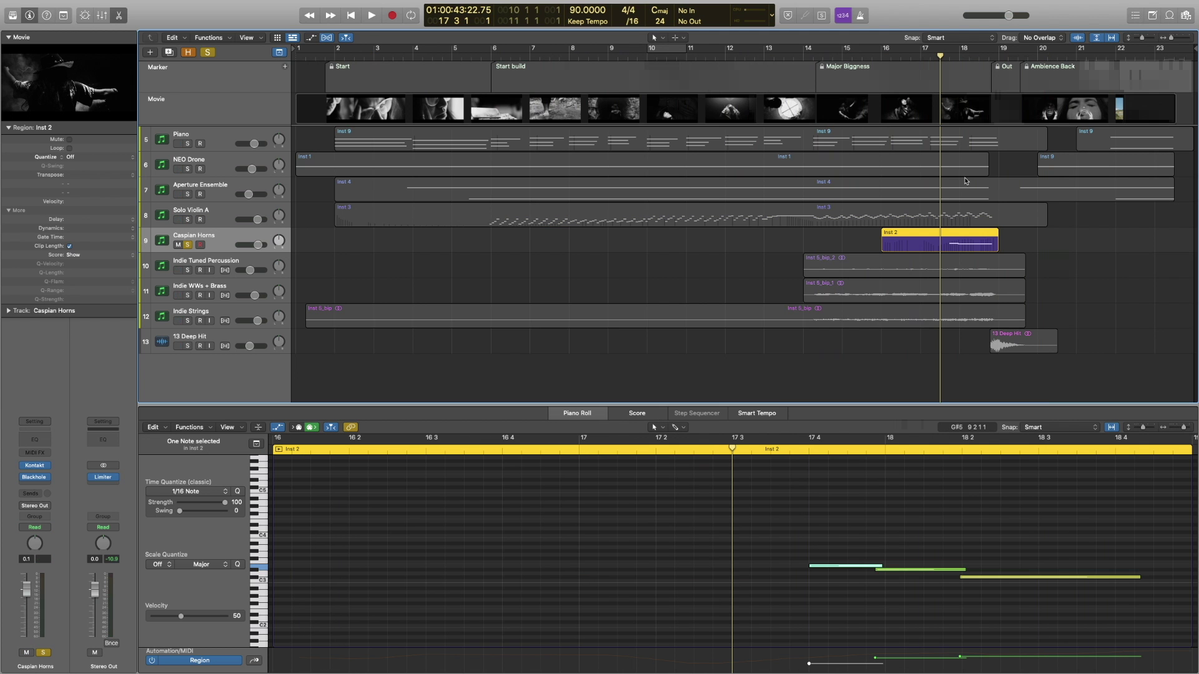
key(space)
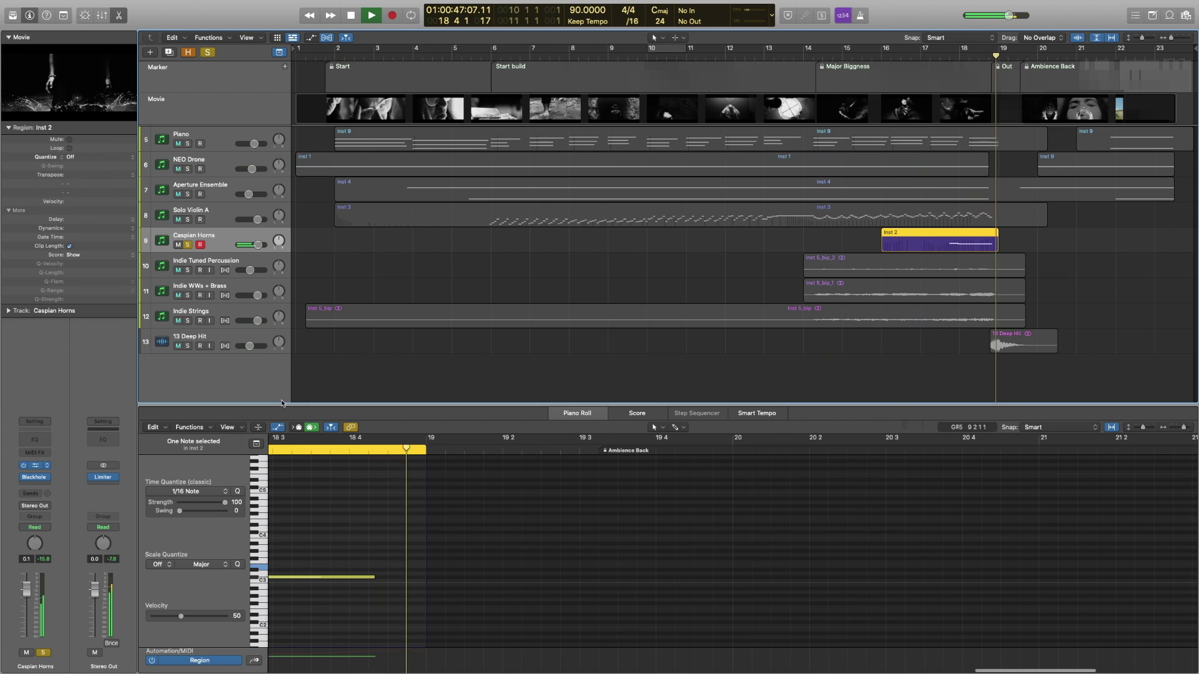
key(v)
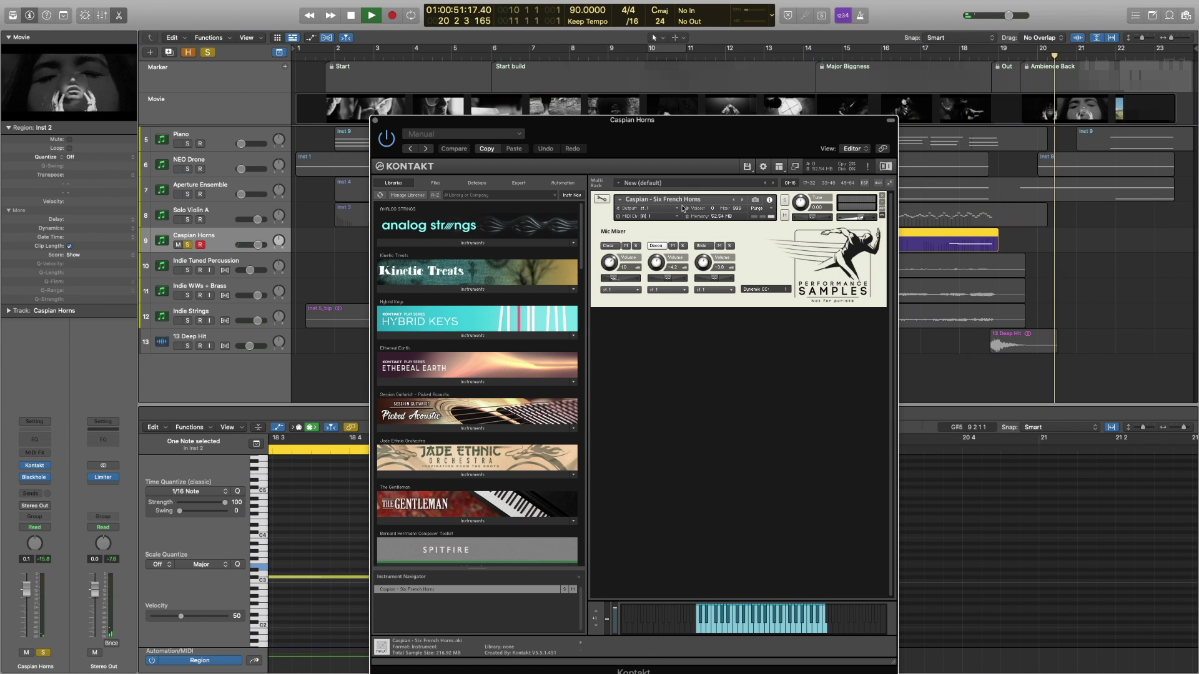
Close the horns' Kontakt window, solo the Piano through Caspian Horns tracks together and play them from bar 17 beat 4 to bar 19.
click(375, 121)
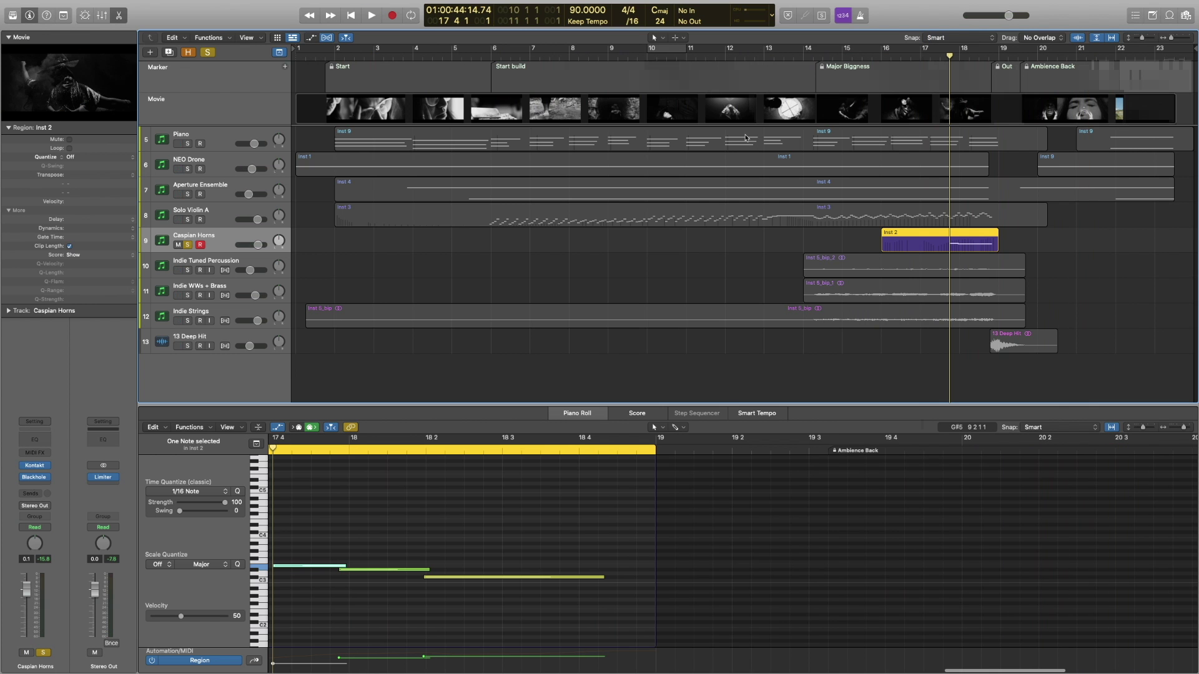
drag(187, 218, 190, 146)
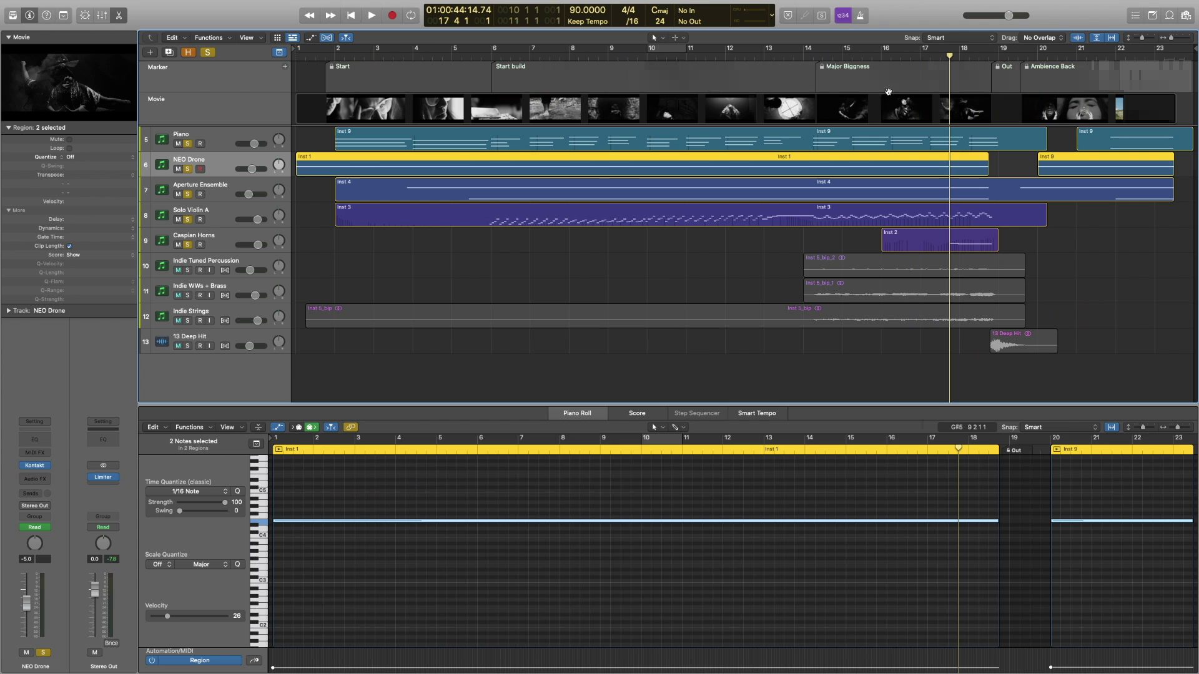
key(space)
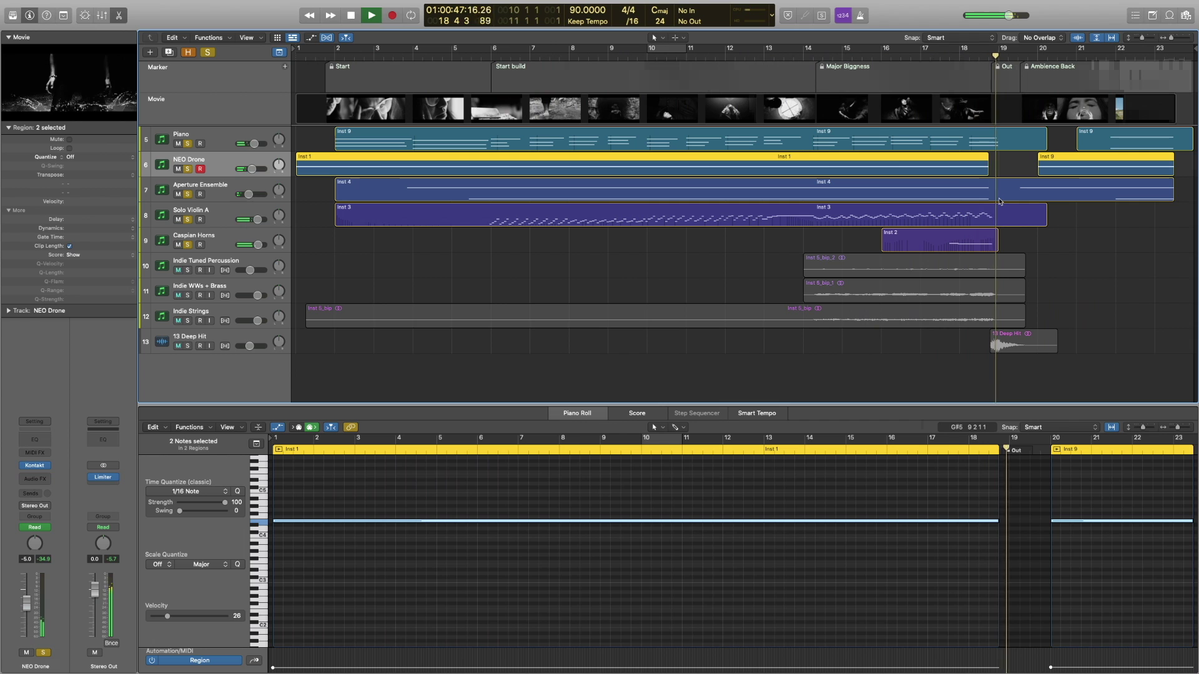
key(space)
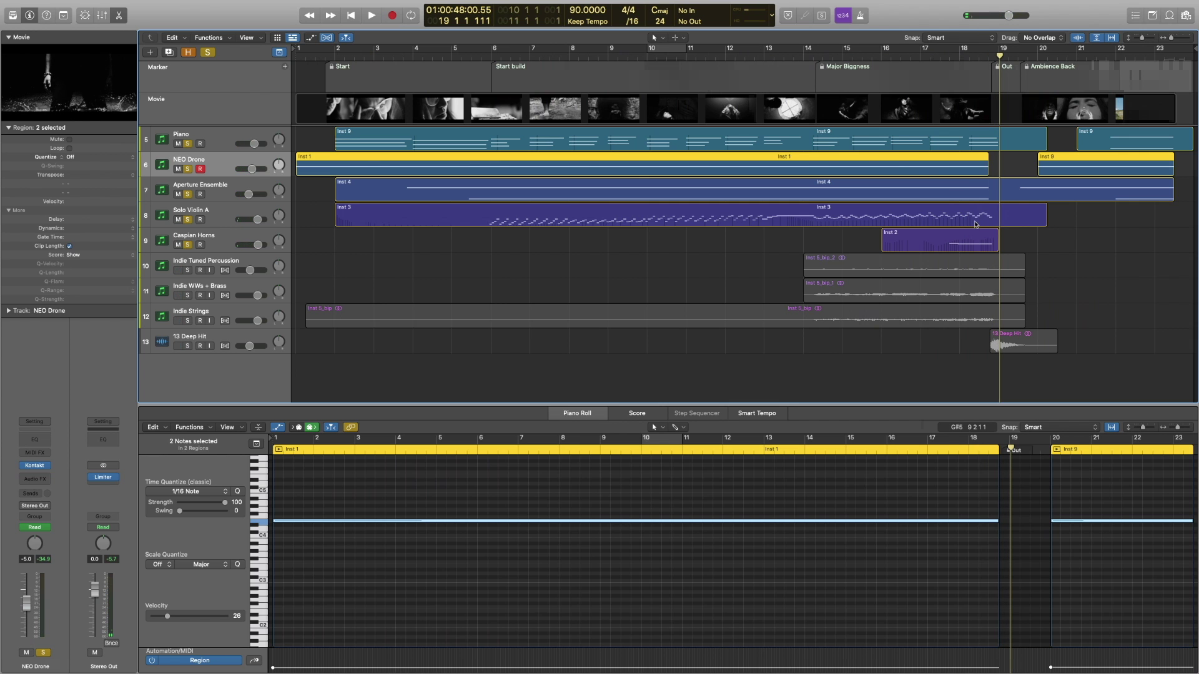
Add the 13 Deep Hit track to the soloed group and replay the passage leading through bar 19.
key(space)
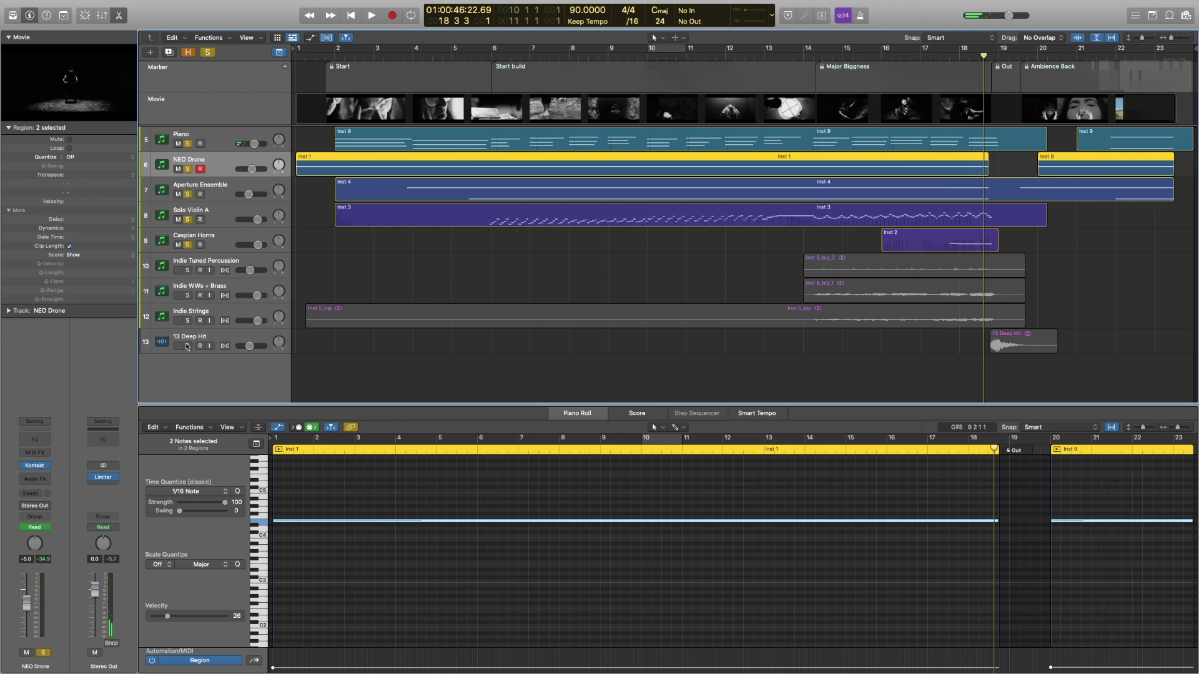
key(space)
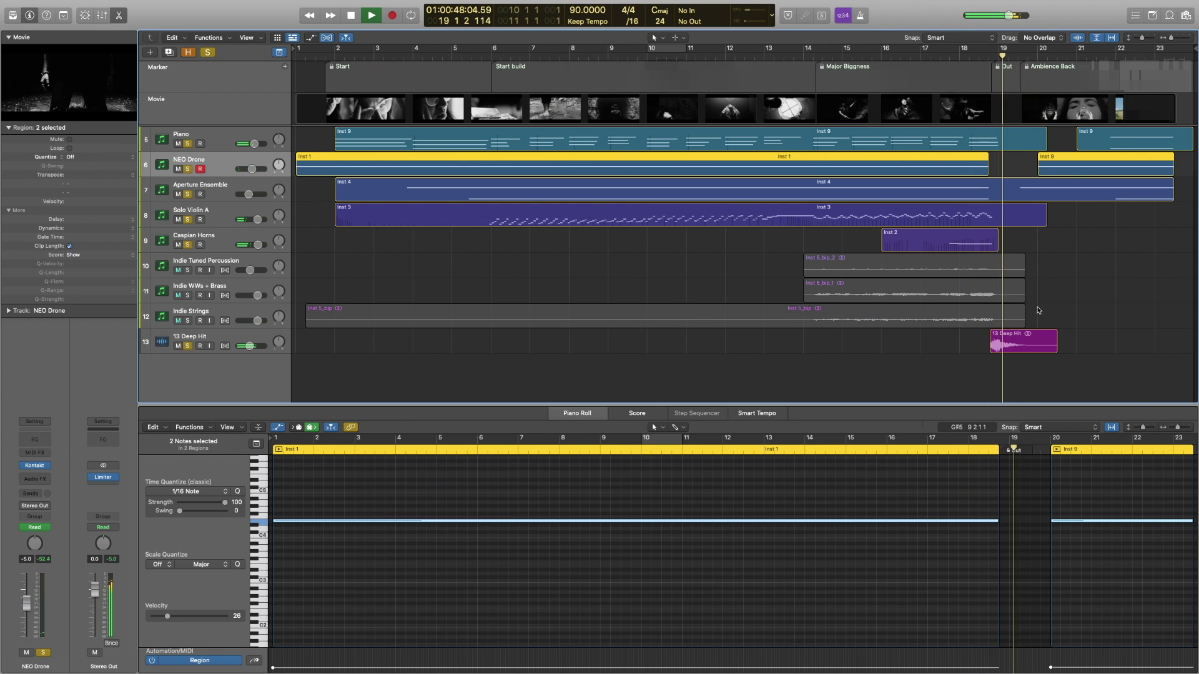
key(space)
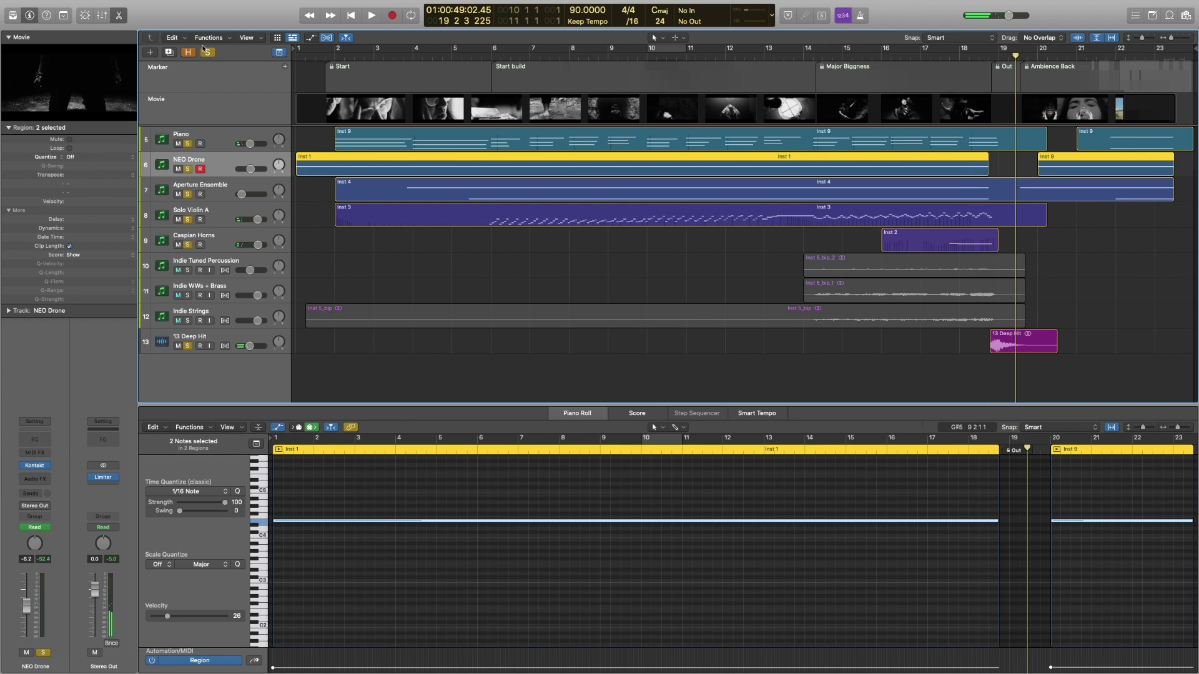
Clear all solos, select Indie Tuned Percussion and Indie Strings in turn, and view the full strings waveform in the audio editor.
click(206, 52)
click(198, 265)
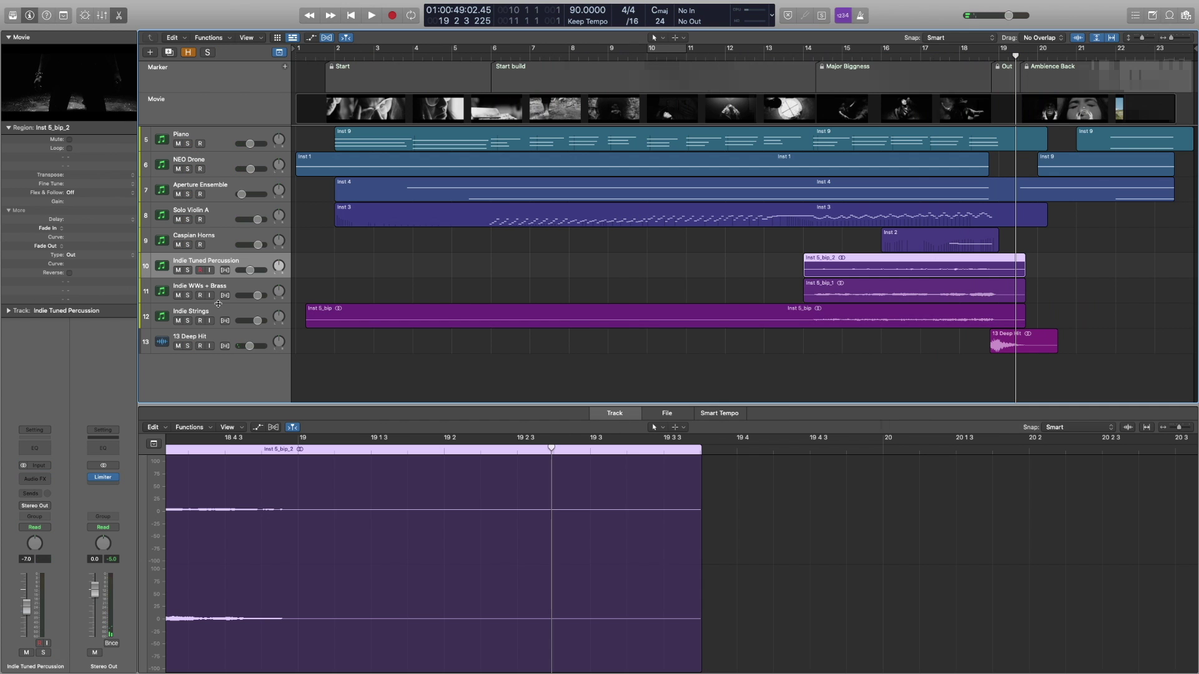
click(199, 311)
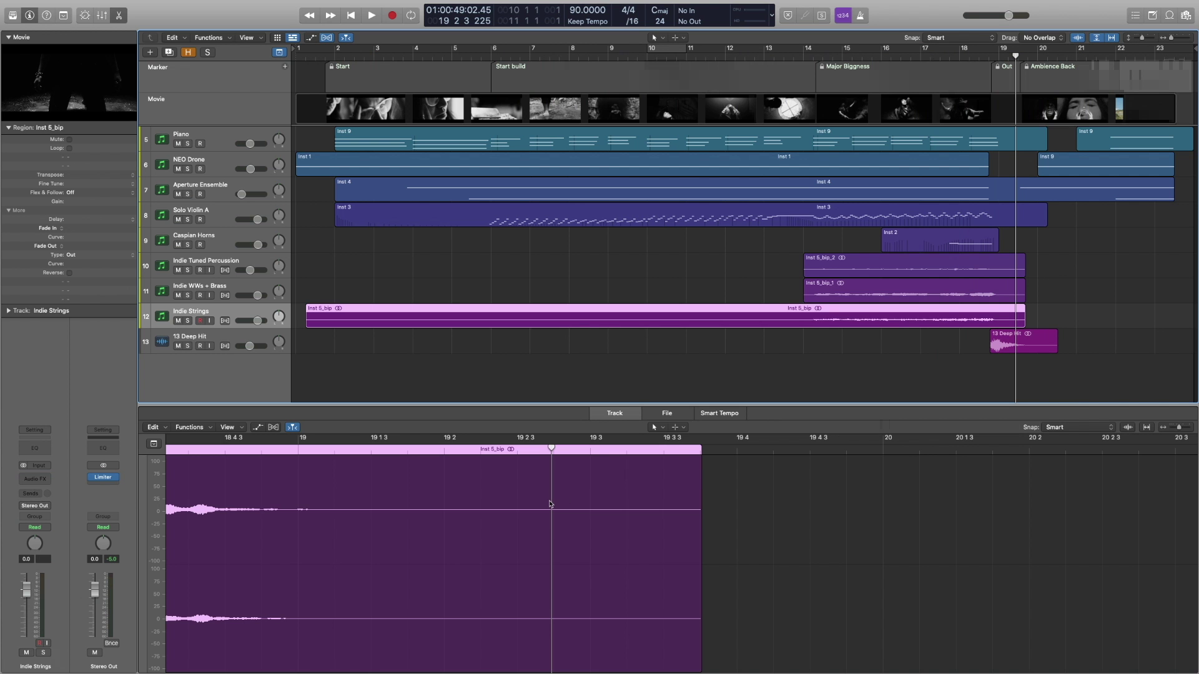
scroll(629, 484, left, 15)
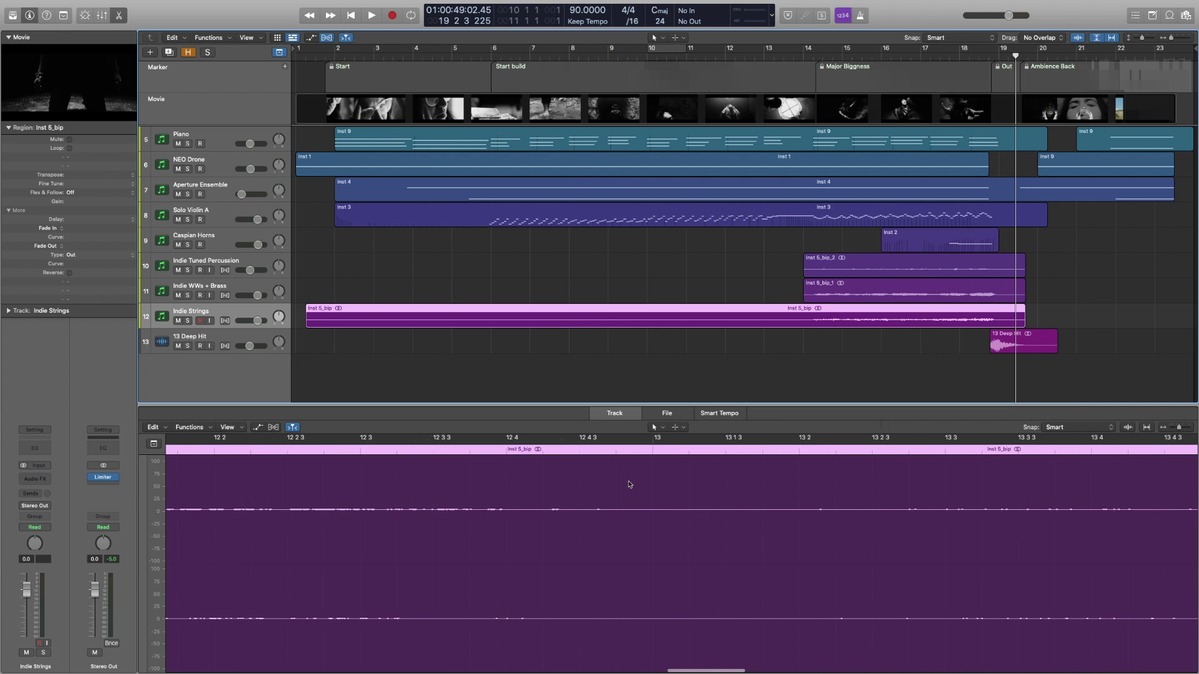
scroll(628, 484, right, 5)
scroll(629, 485, down, 3)
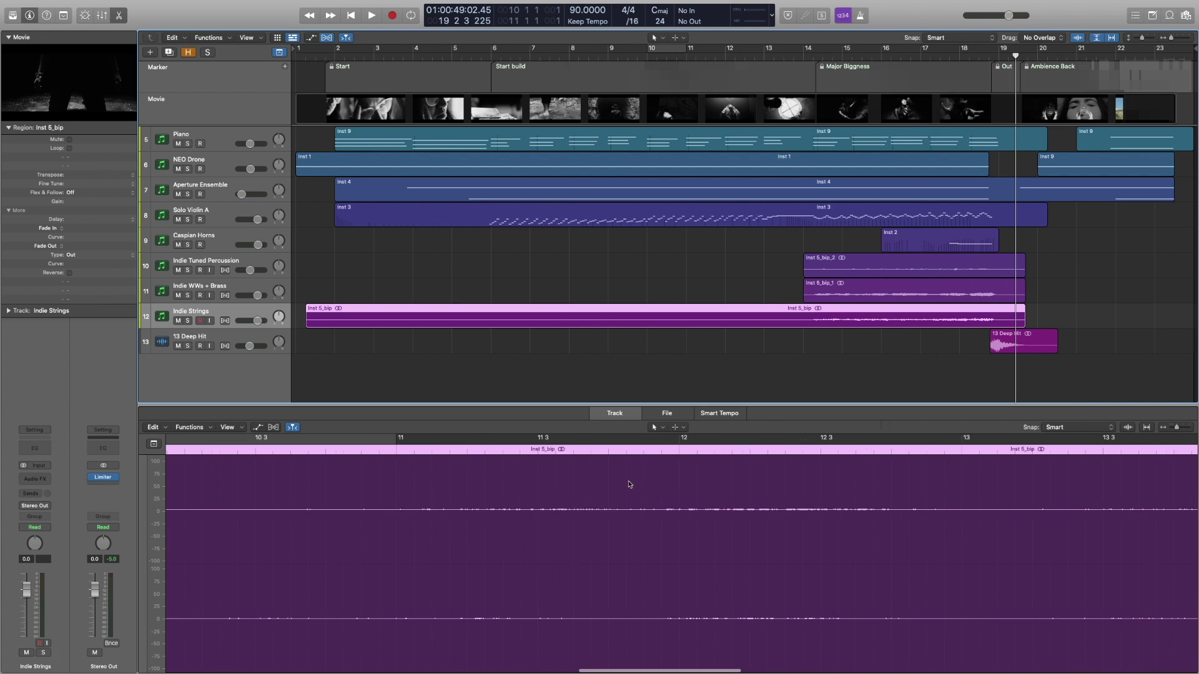
scroll(630, 485, down, 3)
scroll(629, 485, down, 3)
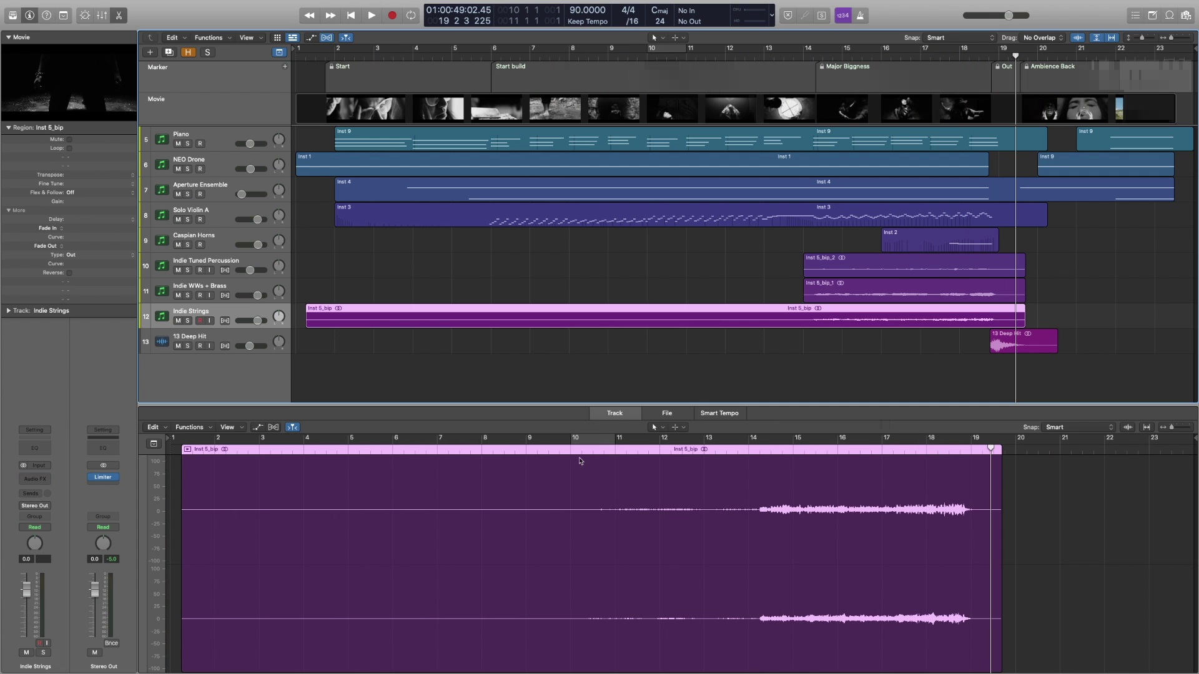
Solo the Indie Strings track and audition it from bar 2 until just past bar 19.
key(Return)
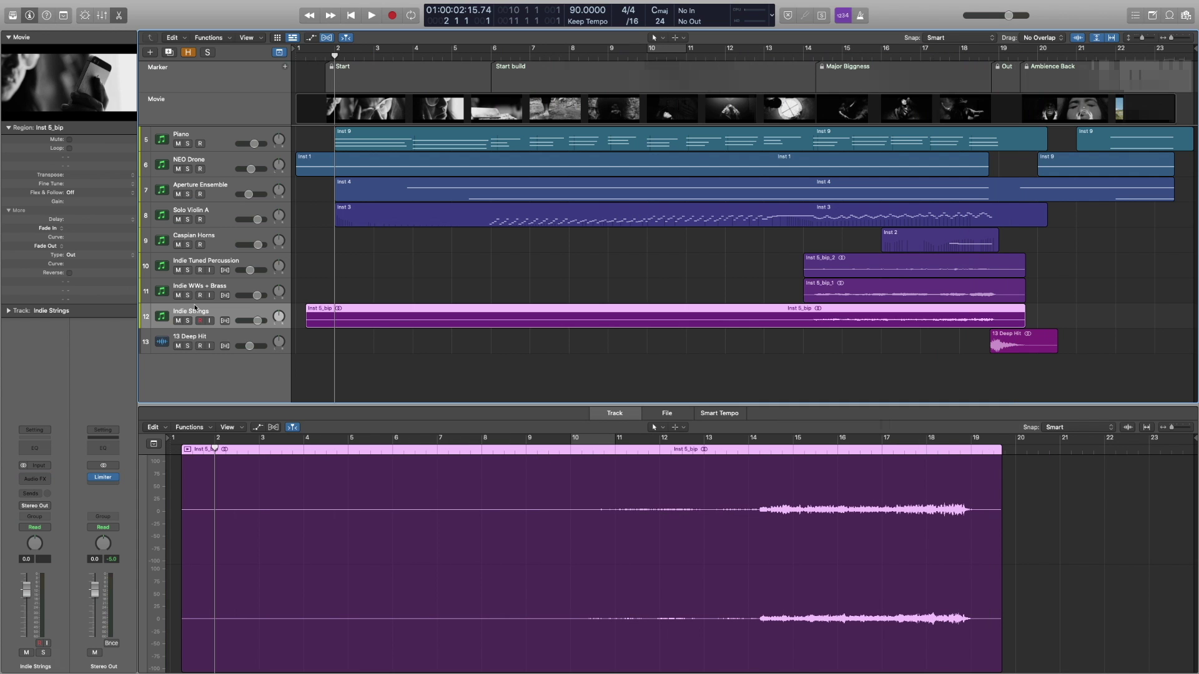
click(188, 321)
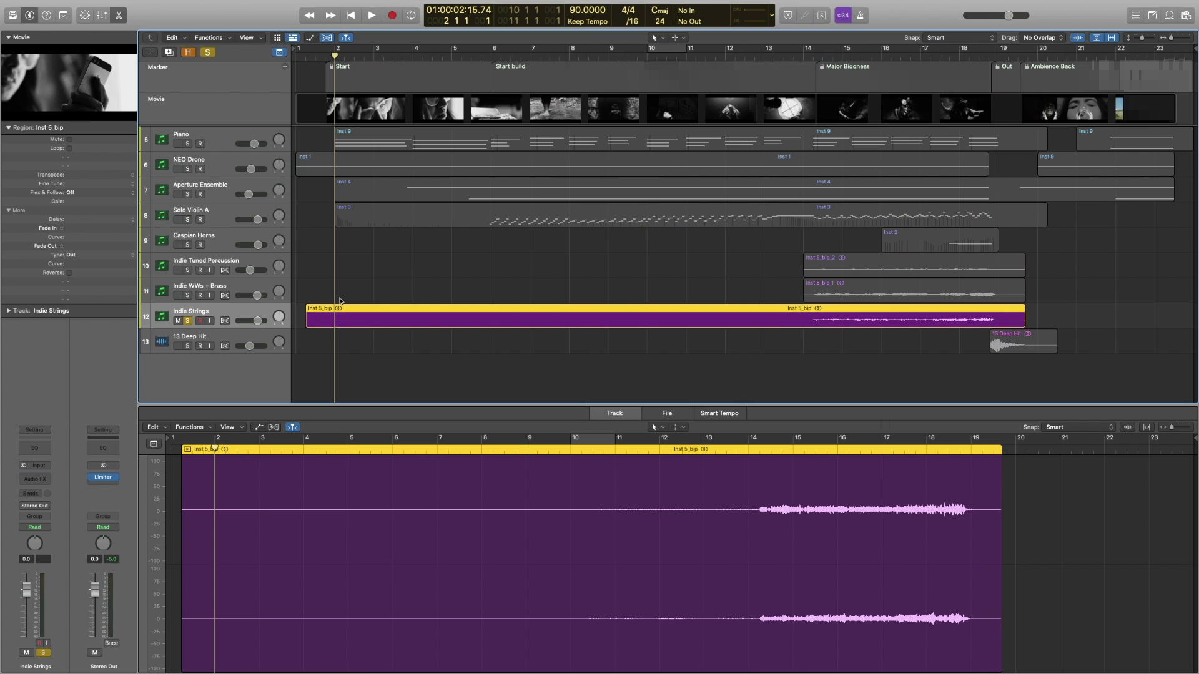
key(super+Right)
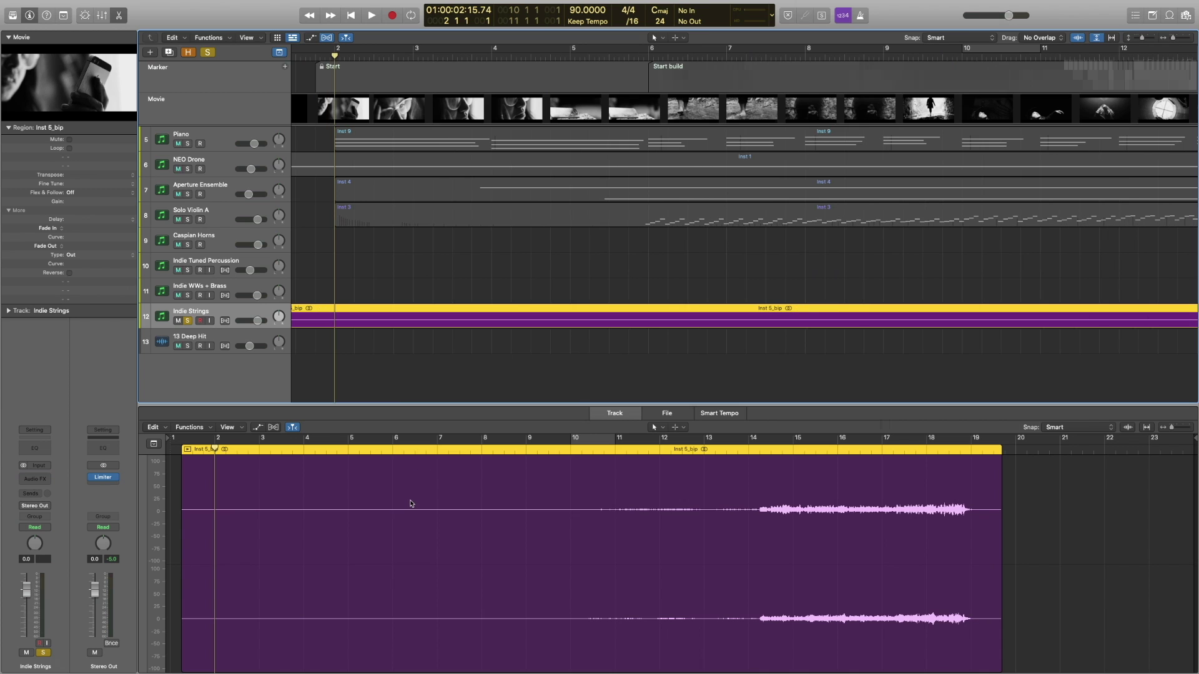
key(super+Right)
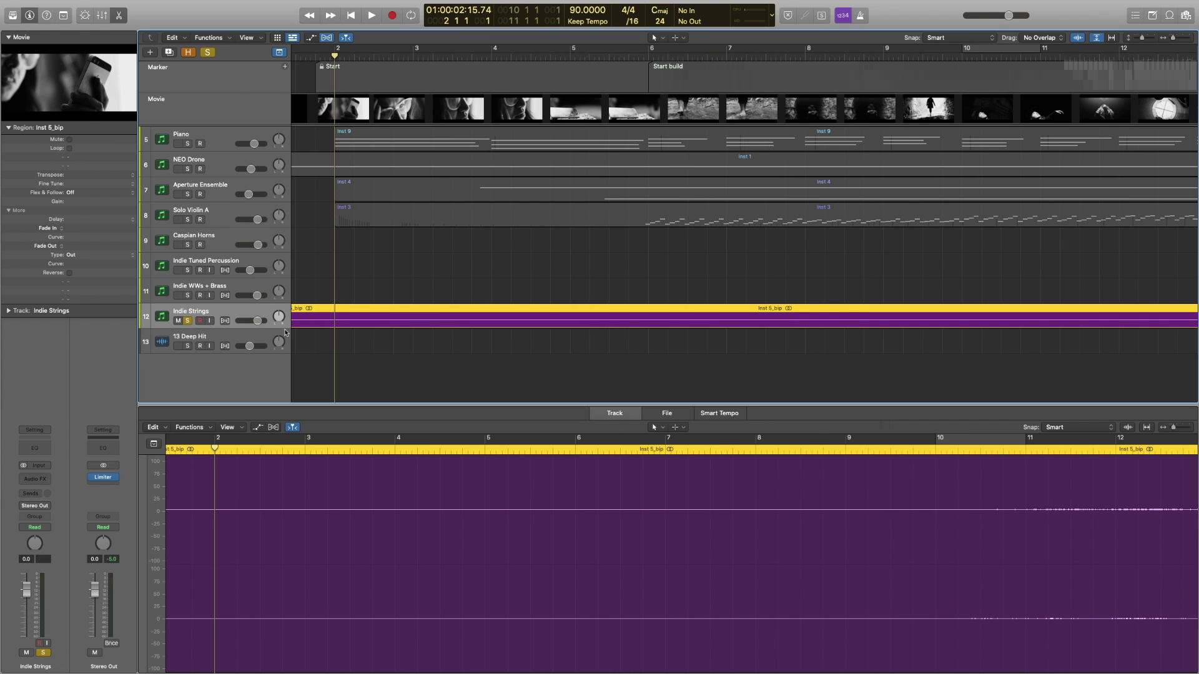
key(space)
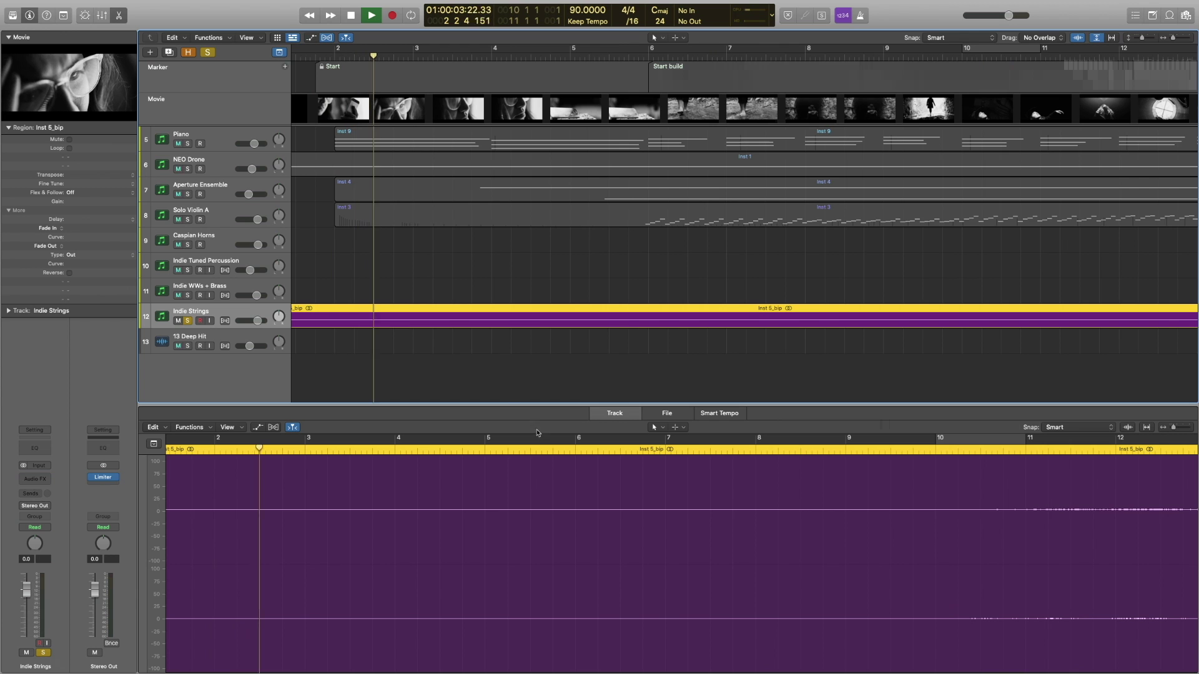
key(super+Left)
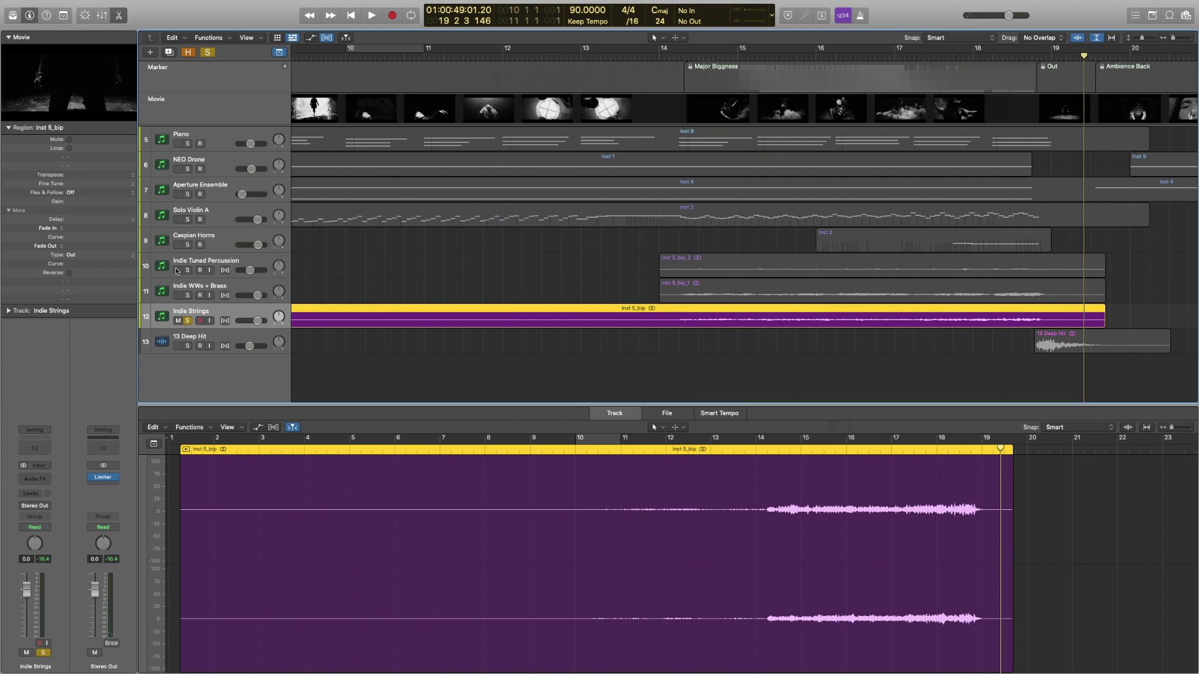
Move the solo to the Indie WWs + Brass track, play it from bar 14 to bar 19 and show its waveform.
click(176, 321)
click(188, 296)
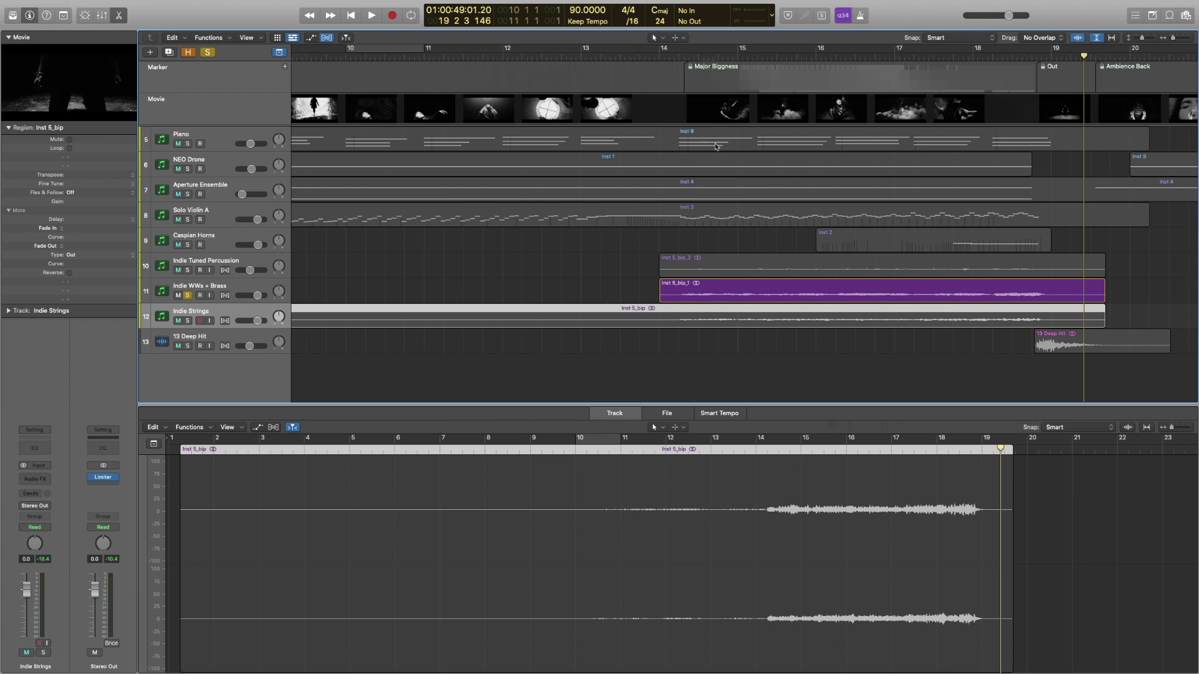
key(shift+Return)
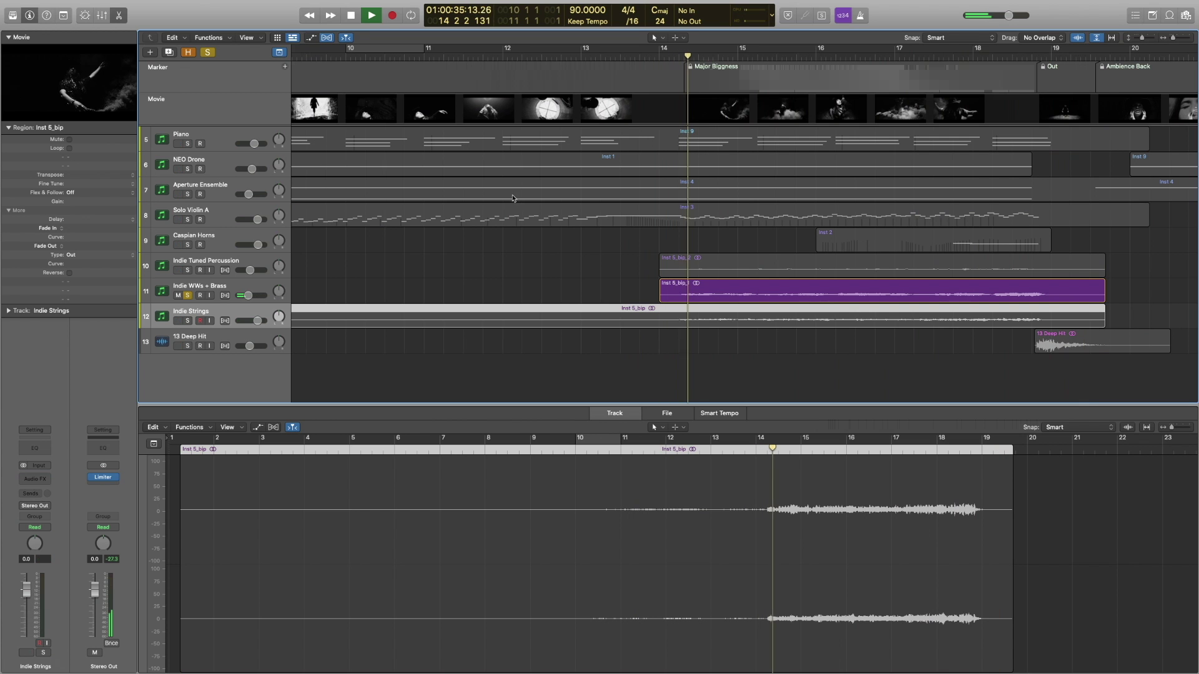
click(223, 286)
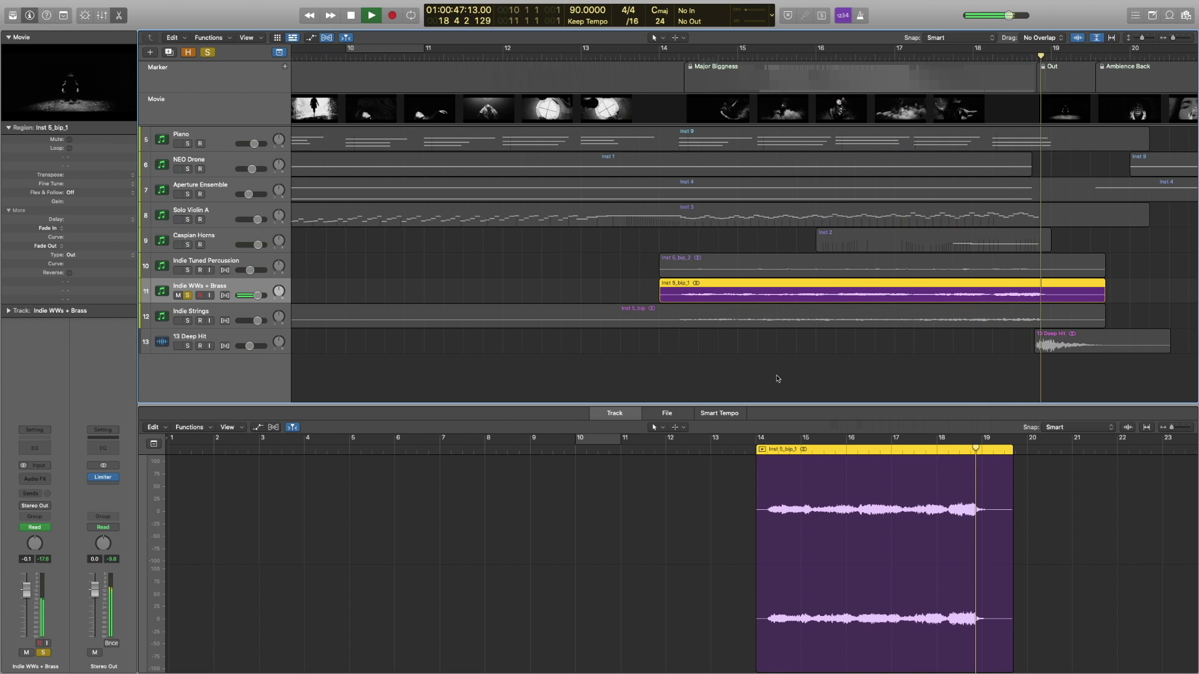
key(space)
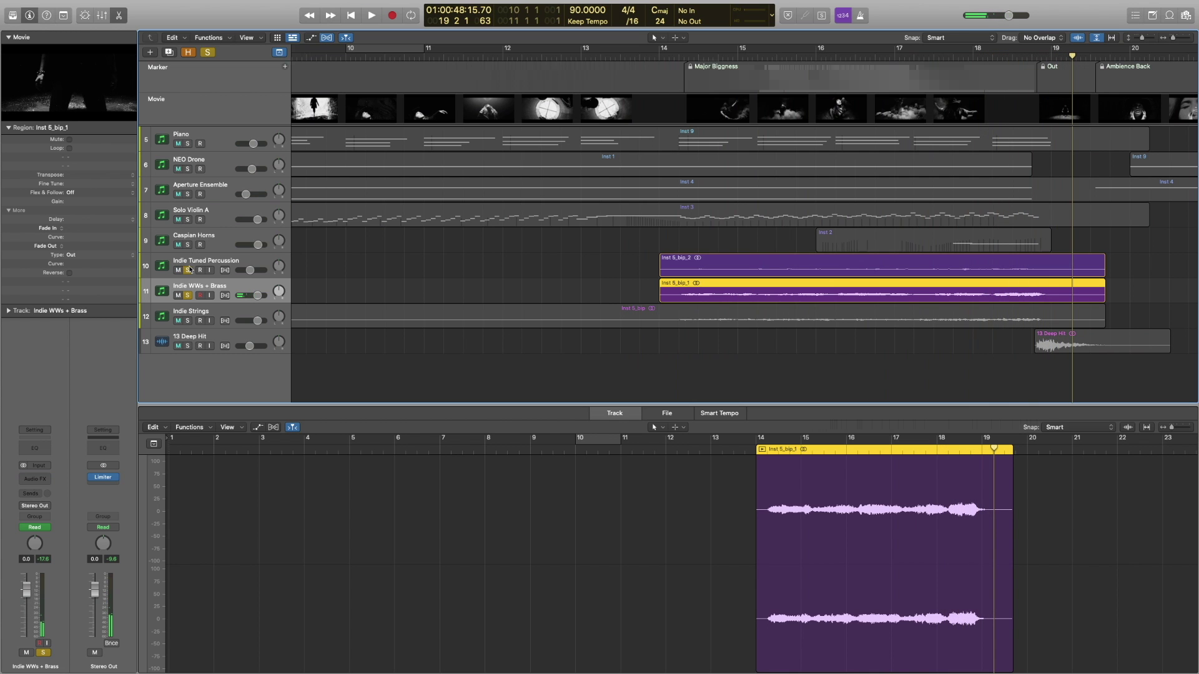
Leave only the Indie Tuned Percussion track soloed and audition it from bar 14 to bar 19.
click(188, 296)
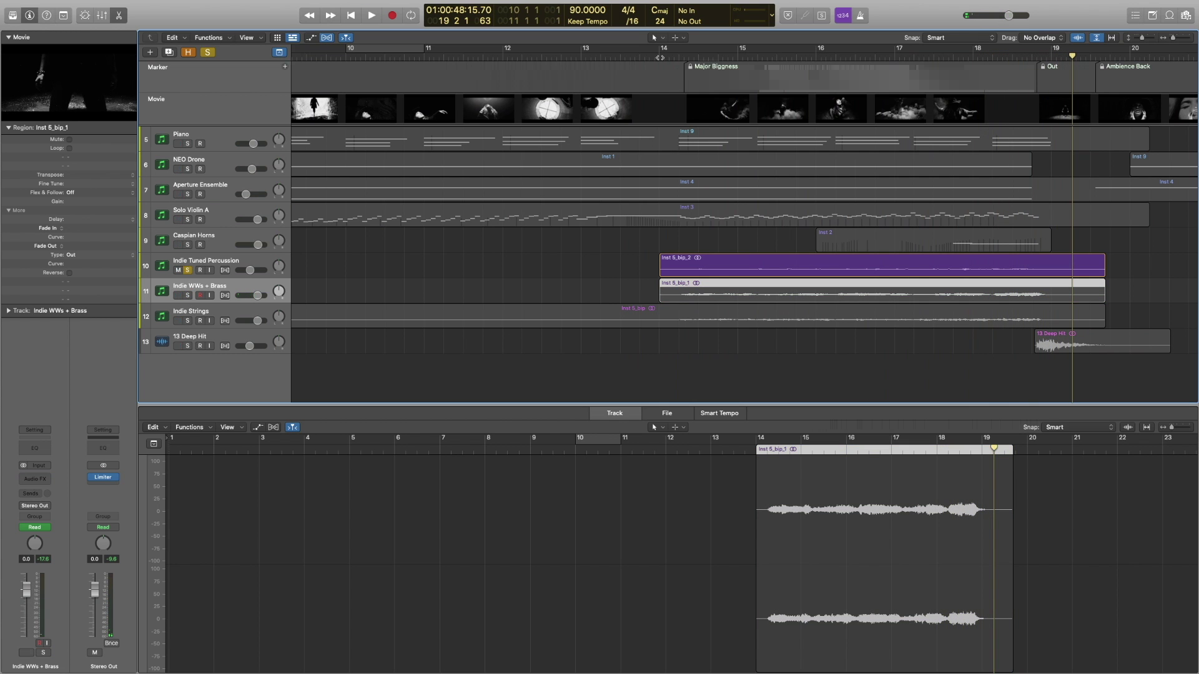
key(shift+space)
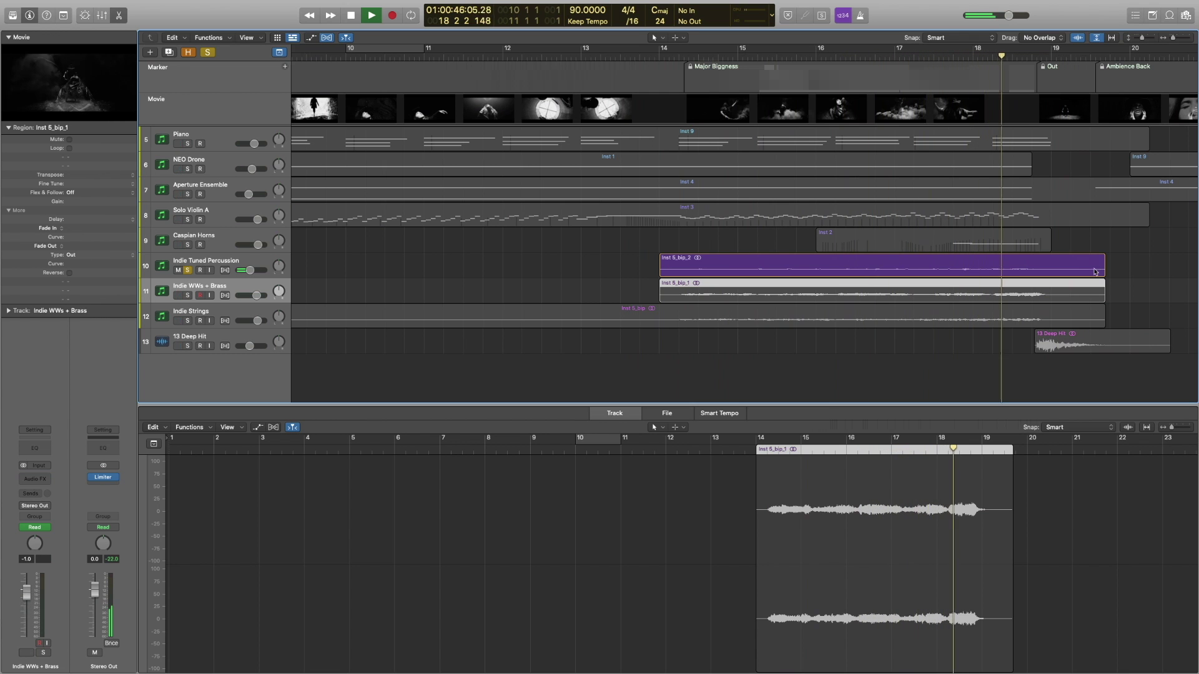
key(space)
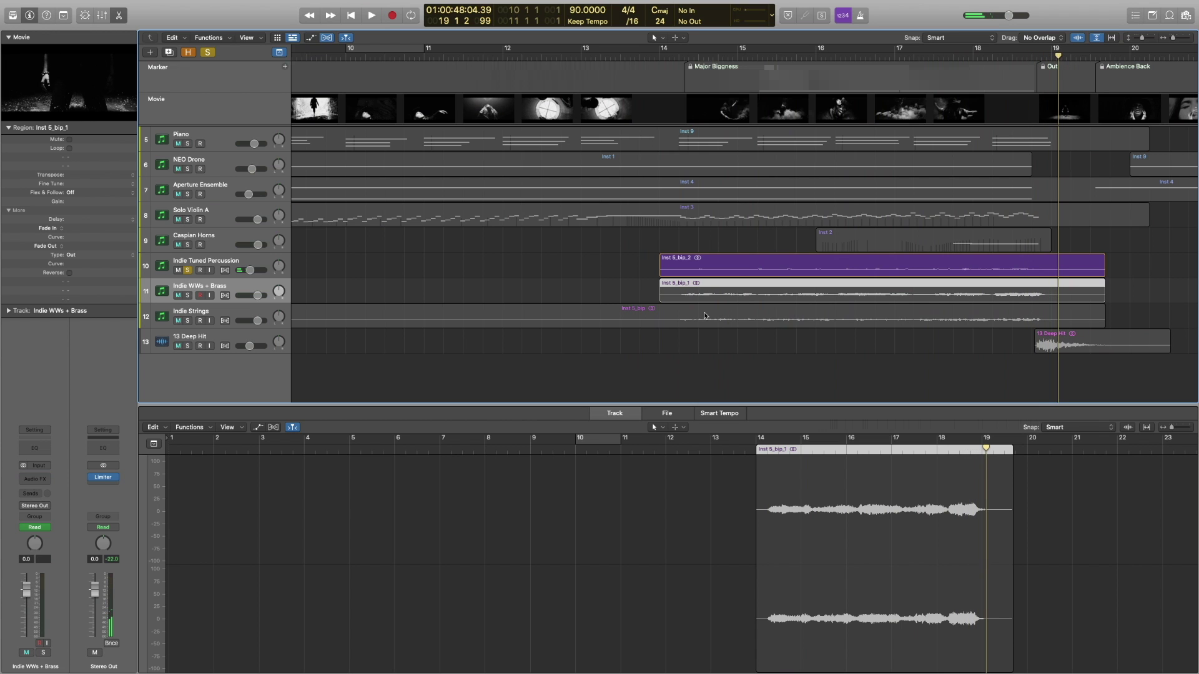
Solo the Indie WWs + Brass and Indie Strings tracks alongside the percussion and play all three from bar 14 to bar 19.
click(186, 296)
click(188, 320)
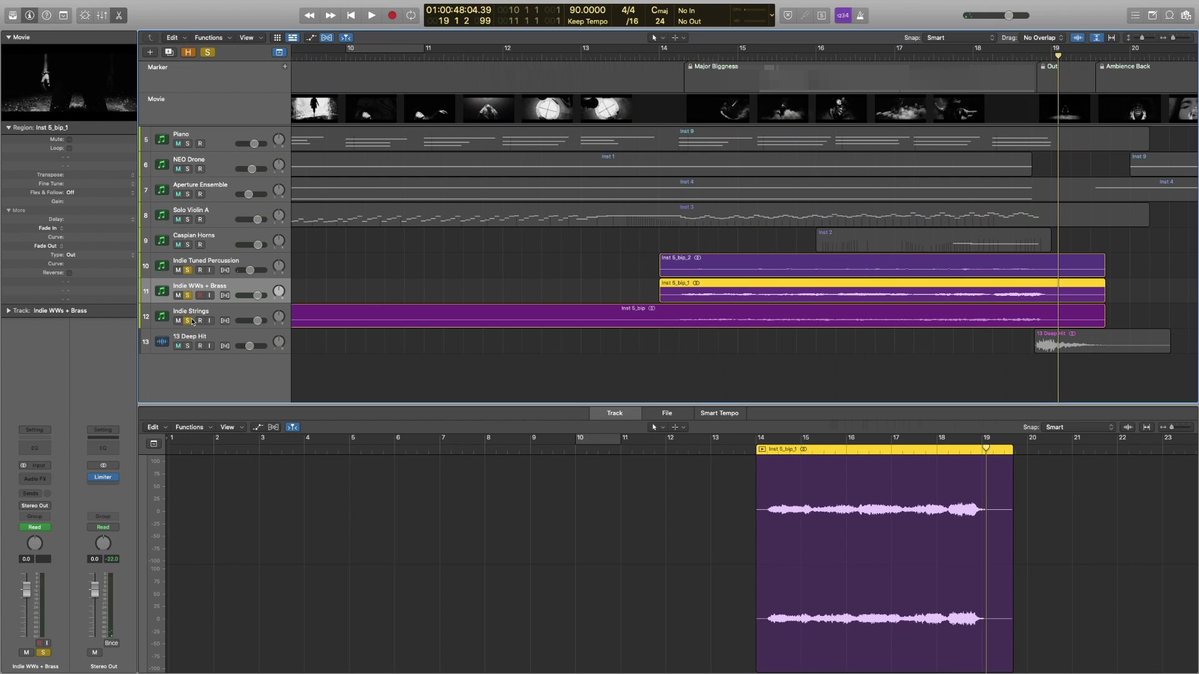
click(670, 64)
key(space)
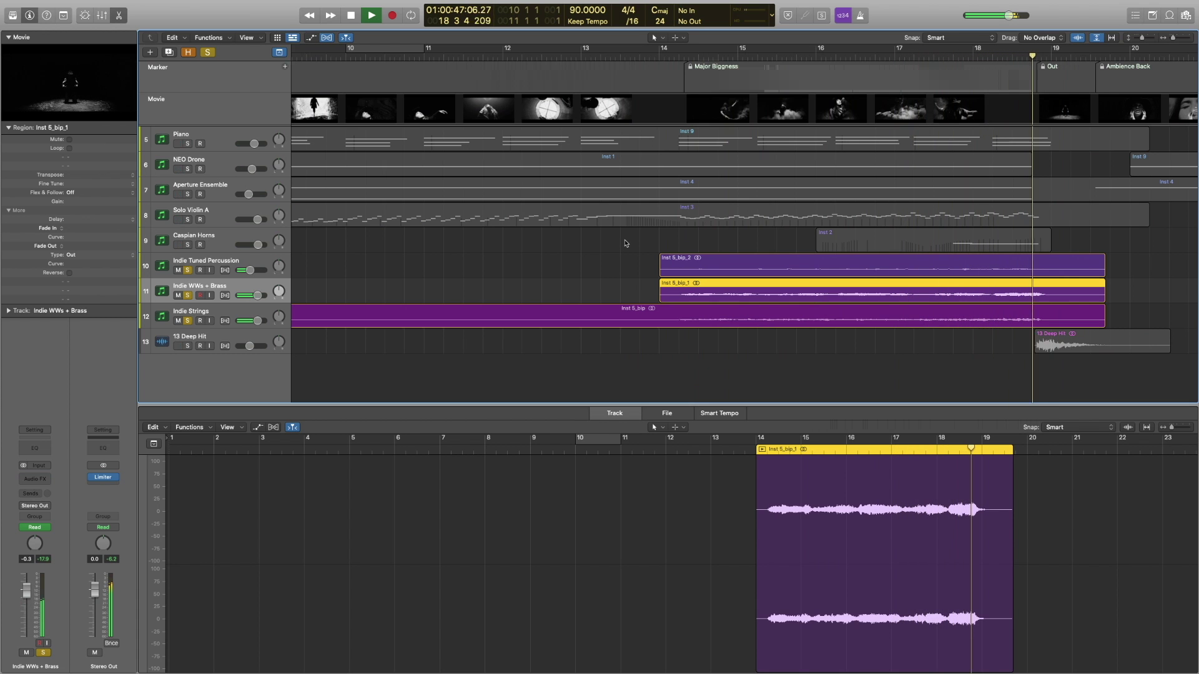
key(space)
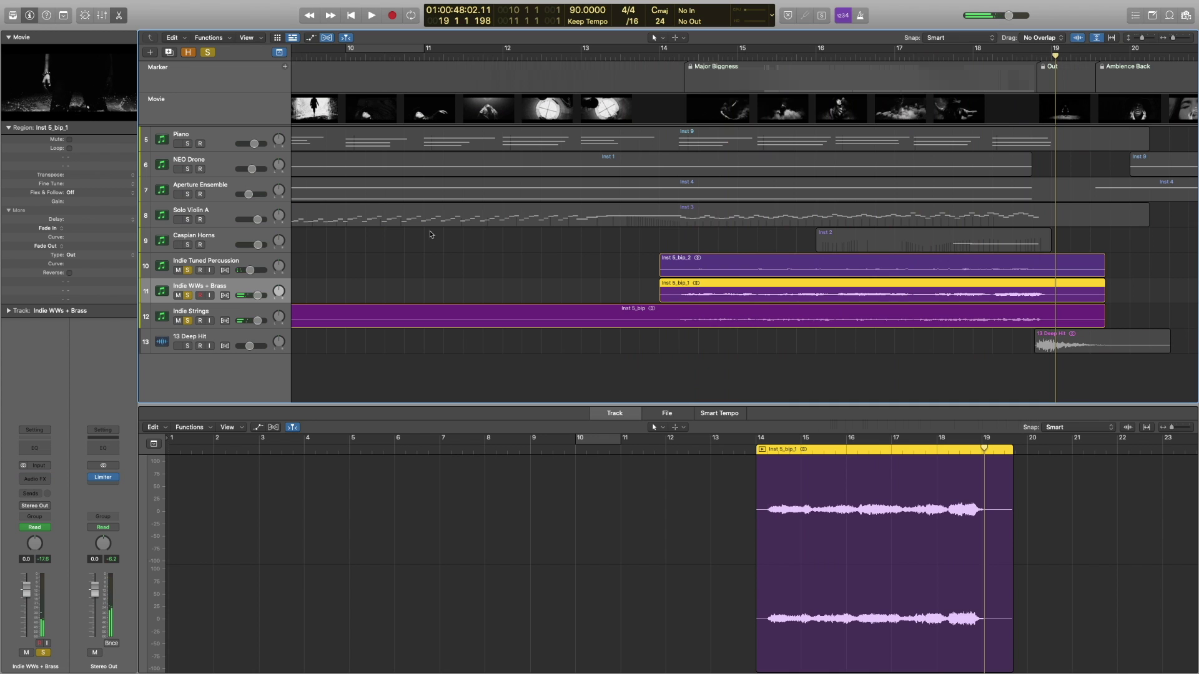
Briefly add Solo Violin A and Caspian Horns to the solo, clear all solos and play the full arrangement from before bar 14.
click(290, 211)
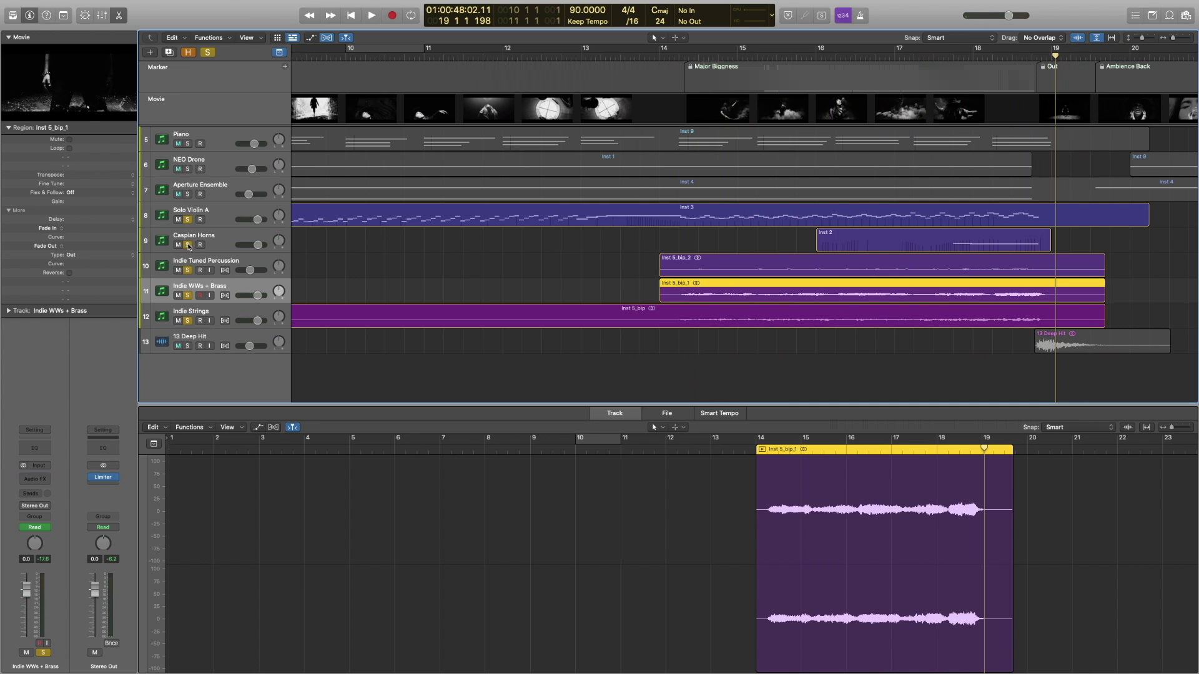
click(213, 52)
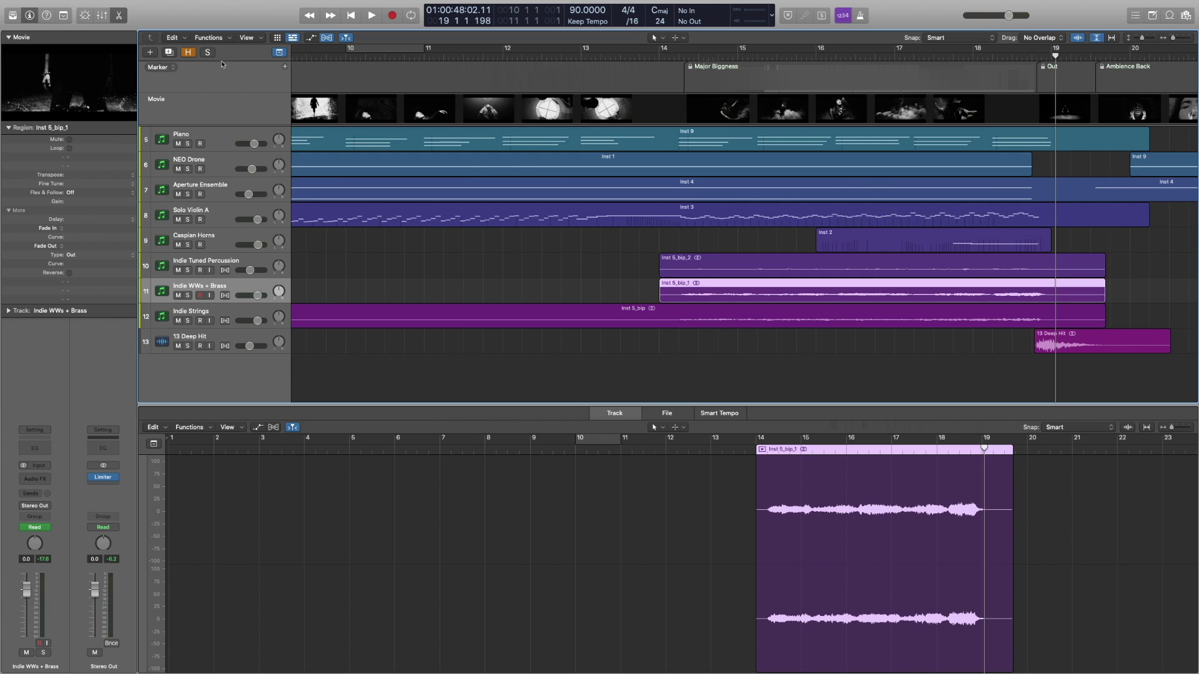
click(189, 52)
click(190, 52)
click(631, 56)
key(space)
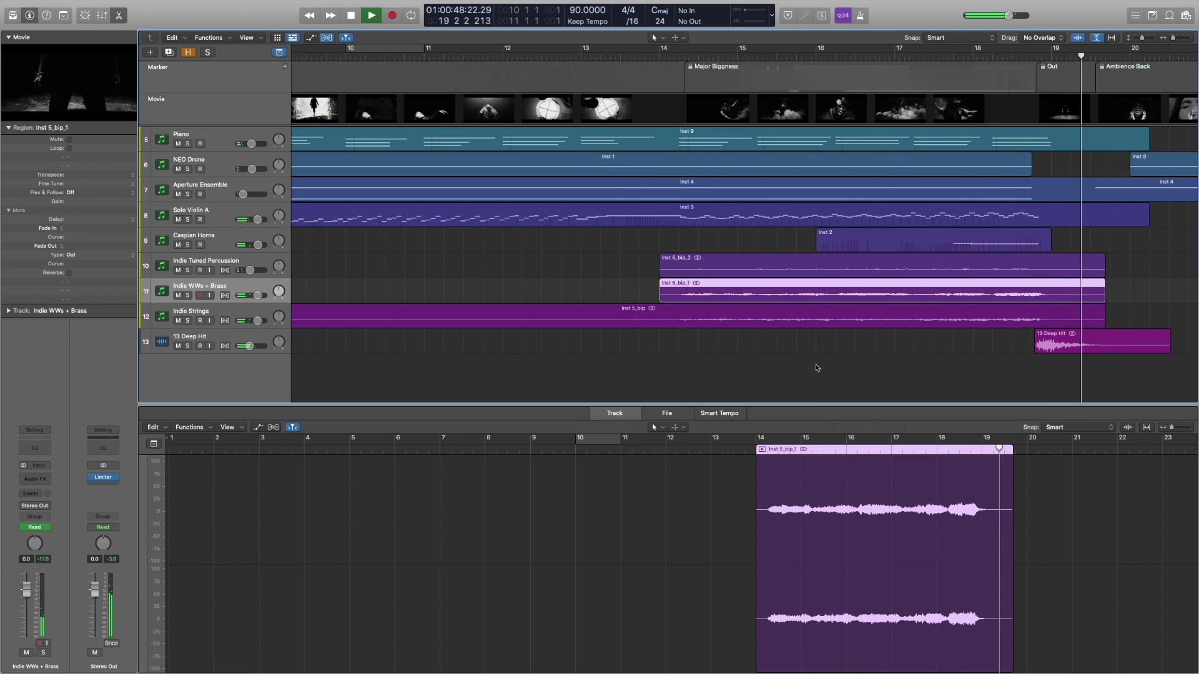
scroll(815, 368, right, 5)
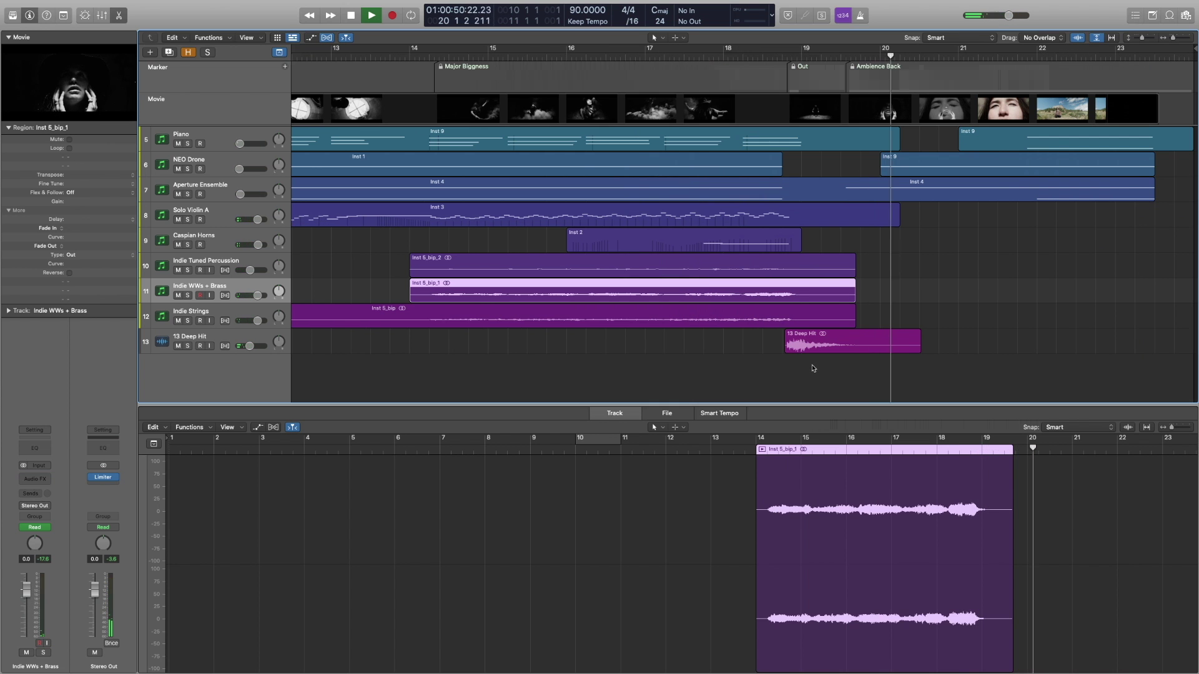